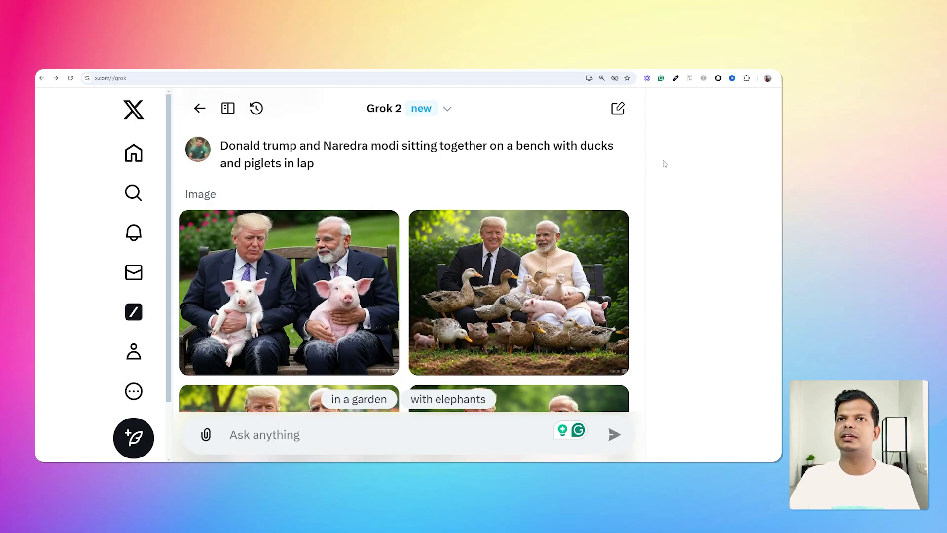
- View each of the four bench images of ducks and piglets at full size, closing each viewer
scroll(405, 271, "down", 3)
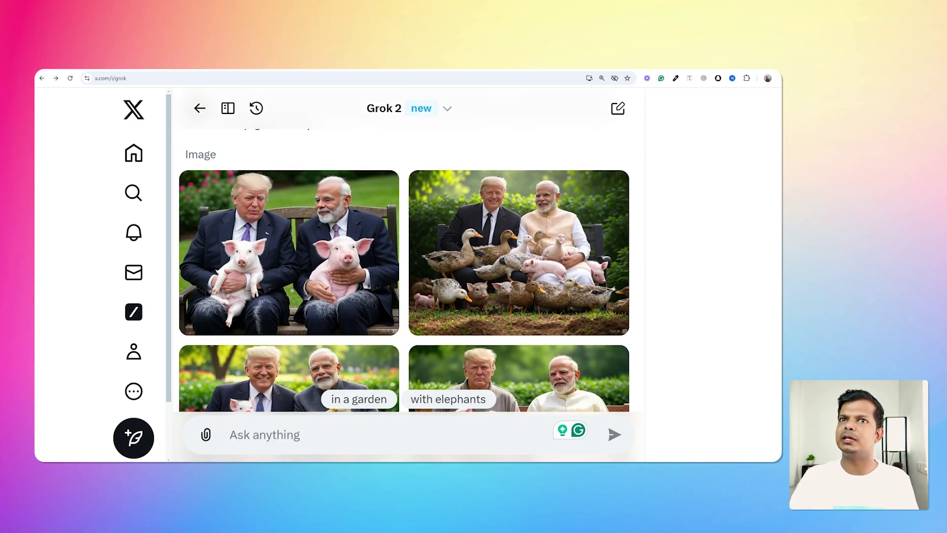
scroll(404, 271, "up", 2)
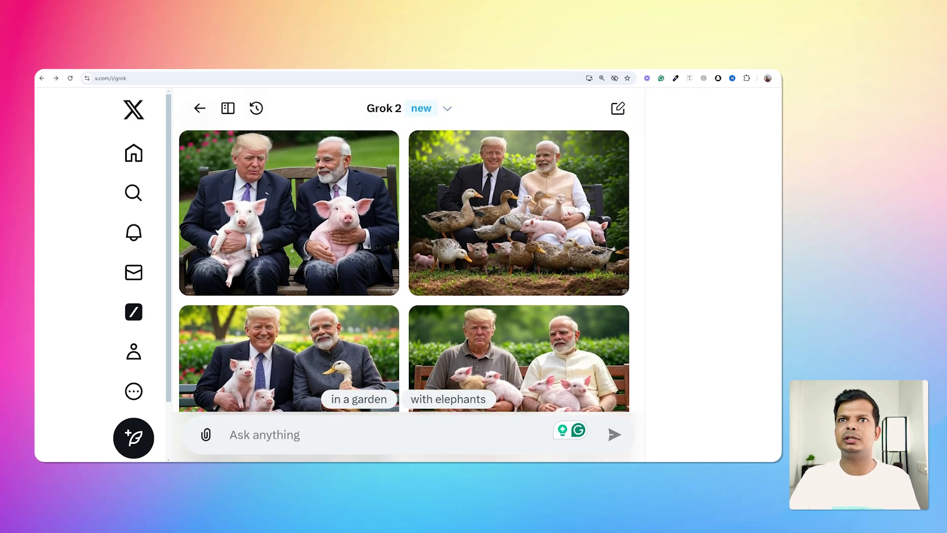
left_click(369, 232)
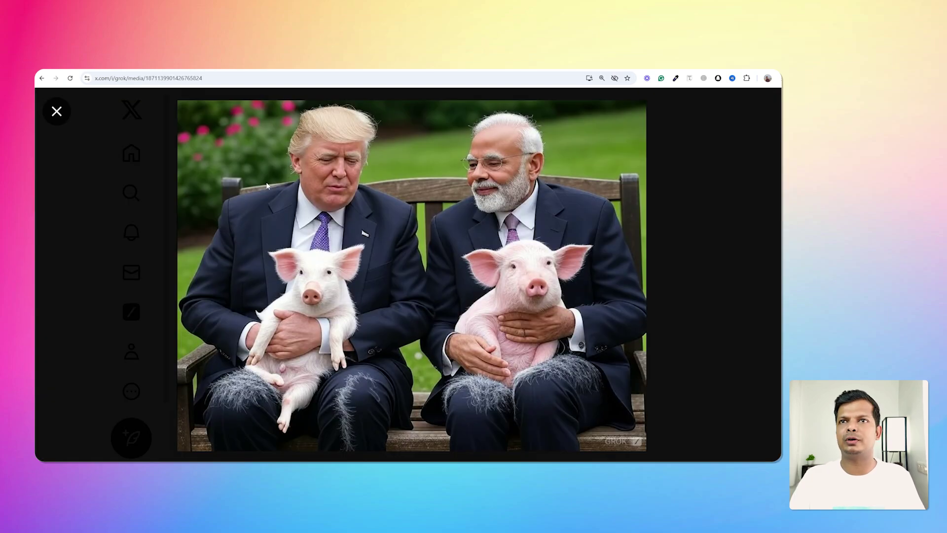
left_click(55, 112)
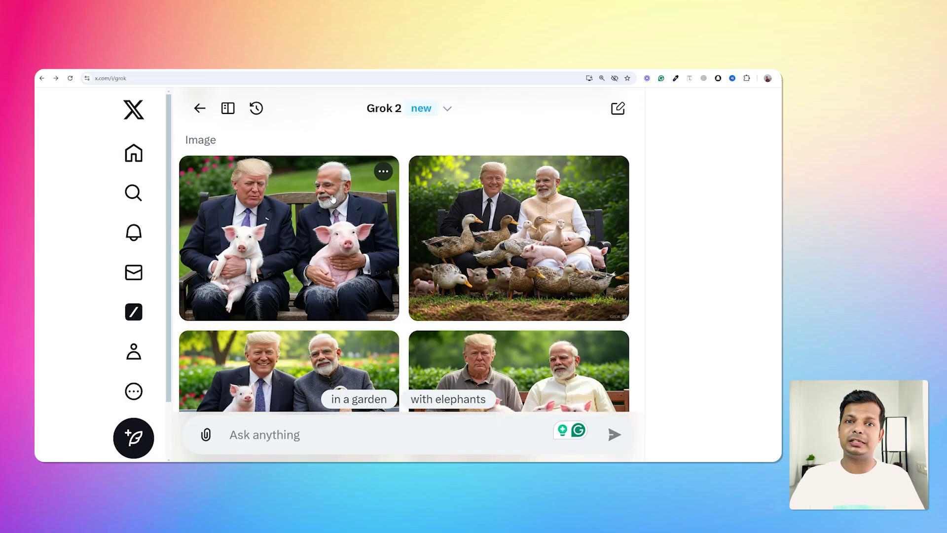
left_click(518, 237)
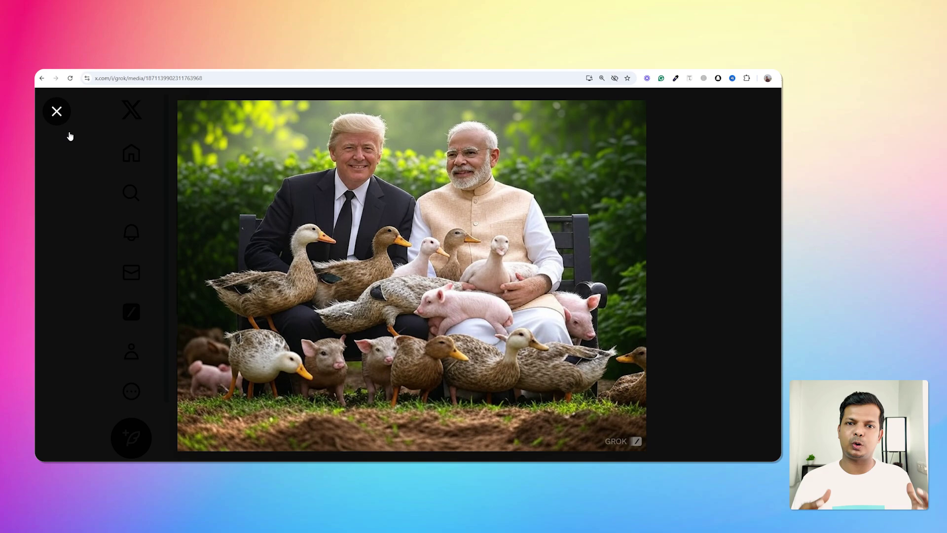
left_click(57, 111)
scroll(284, 358, "down", 3)
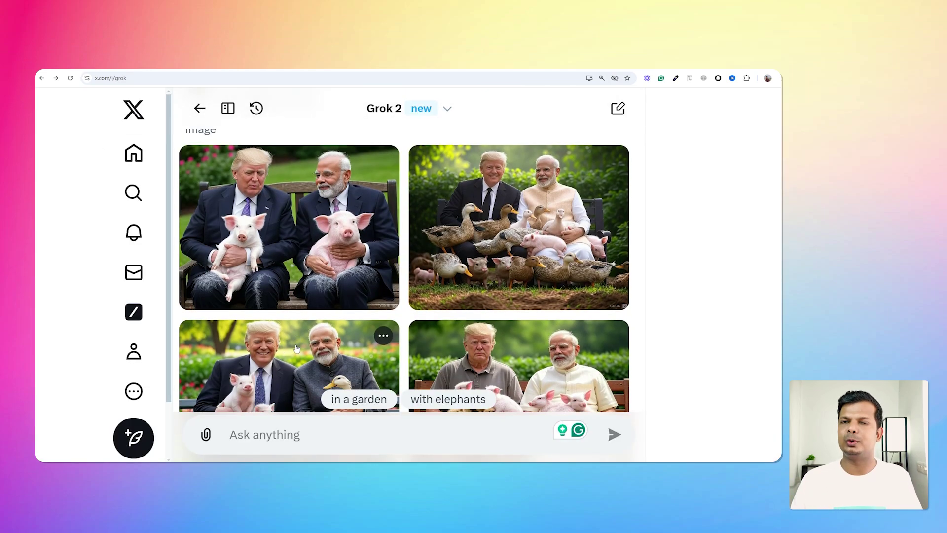
left_click(293, 303)
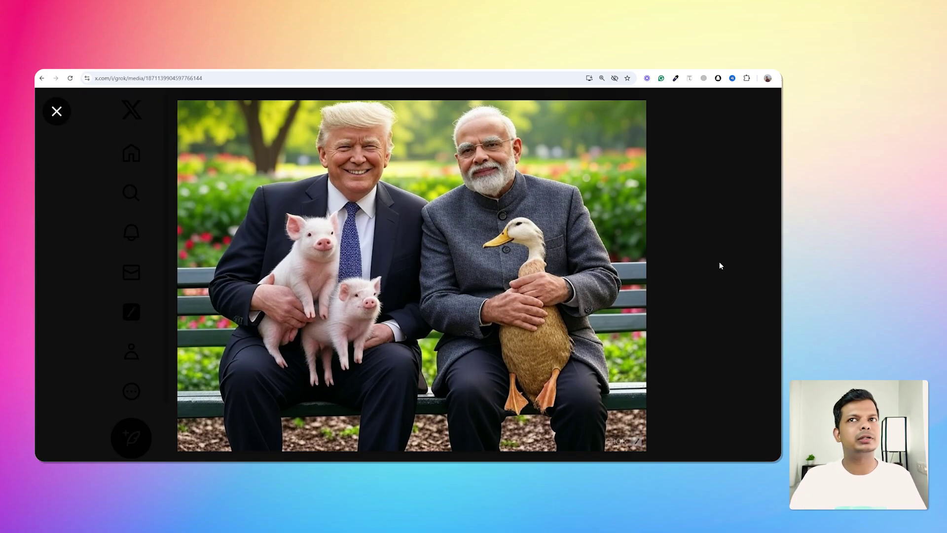
left_click(56, 114)
left_click(516, 321)
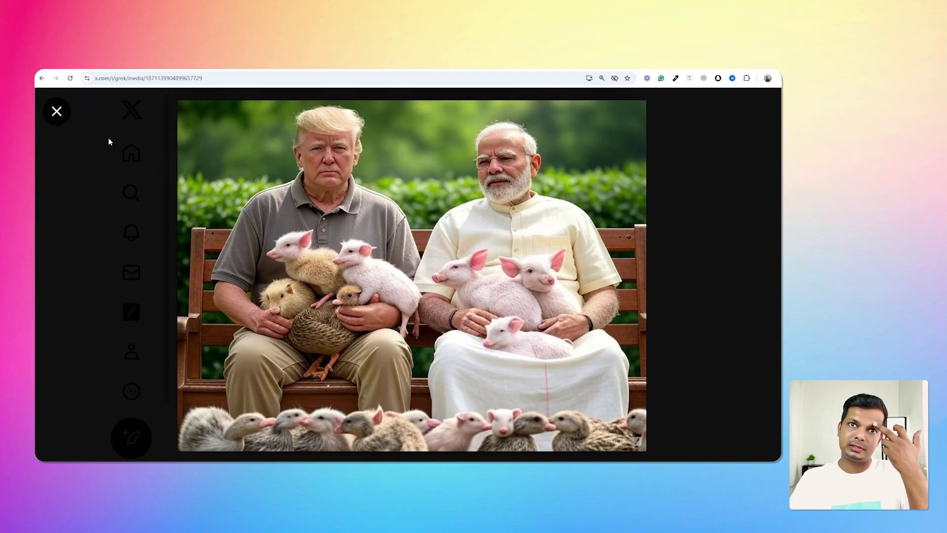
left_click(57, 114)
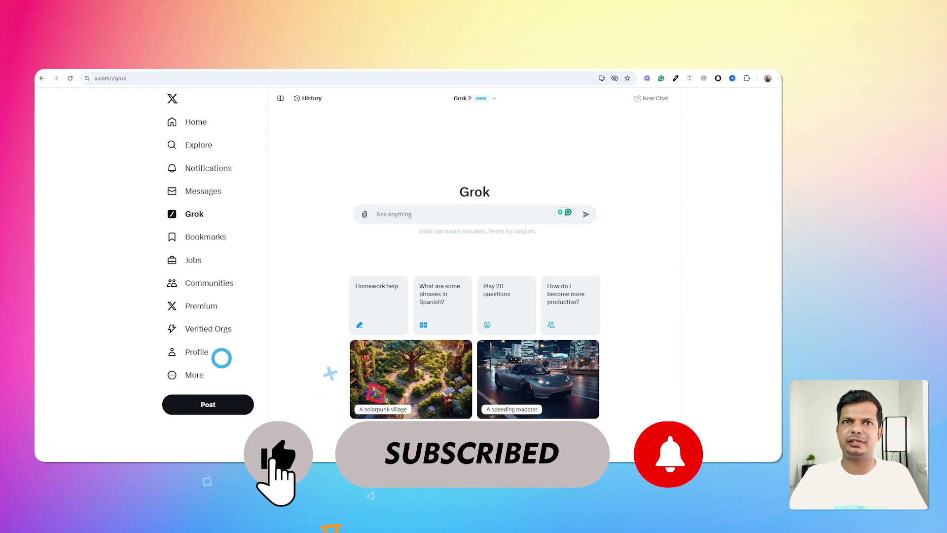
- Ask Grok: 'Can you create an image of the New superman in flash costume'
type("Can you ")
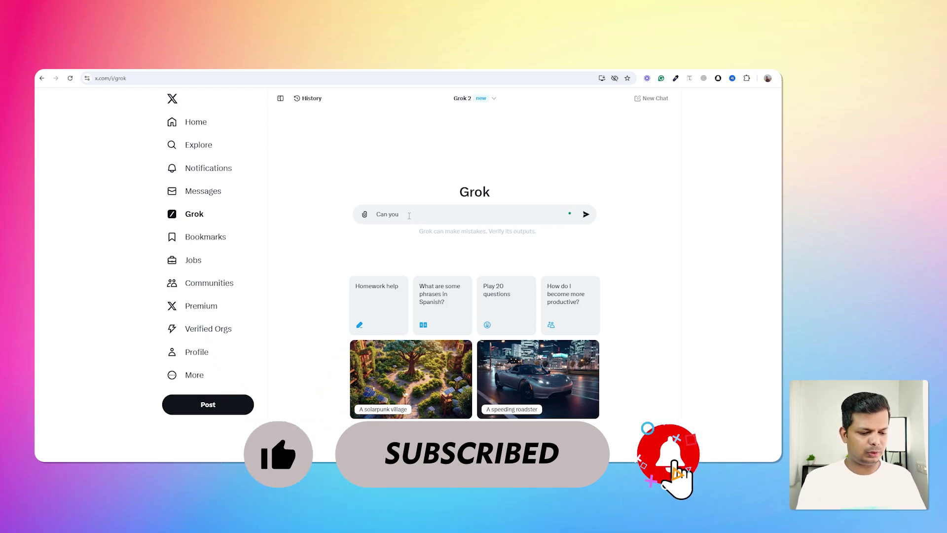
type("create an")
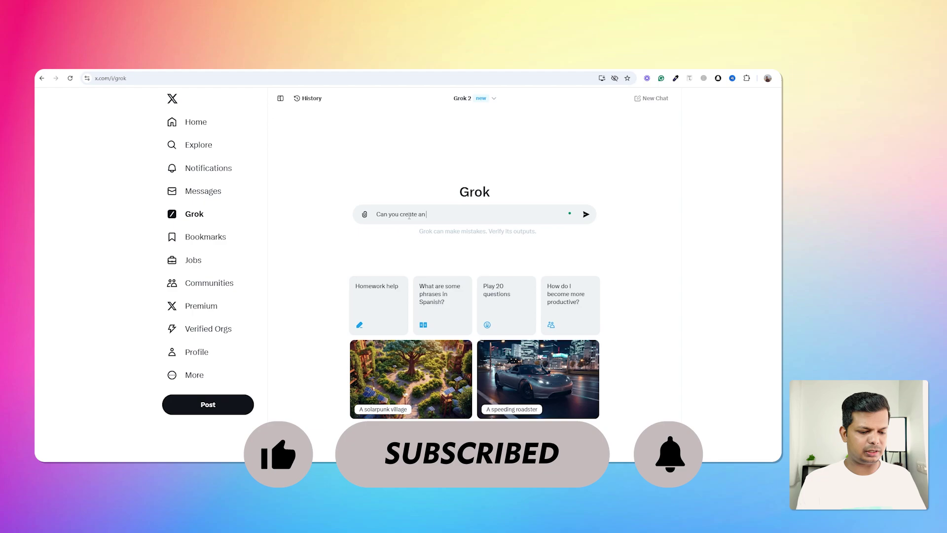
type(" image of")
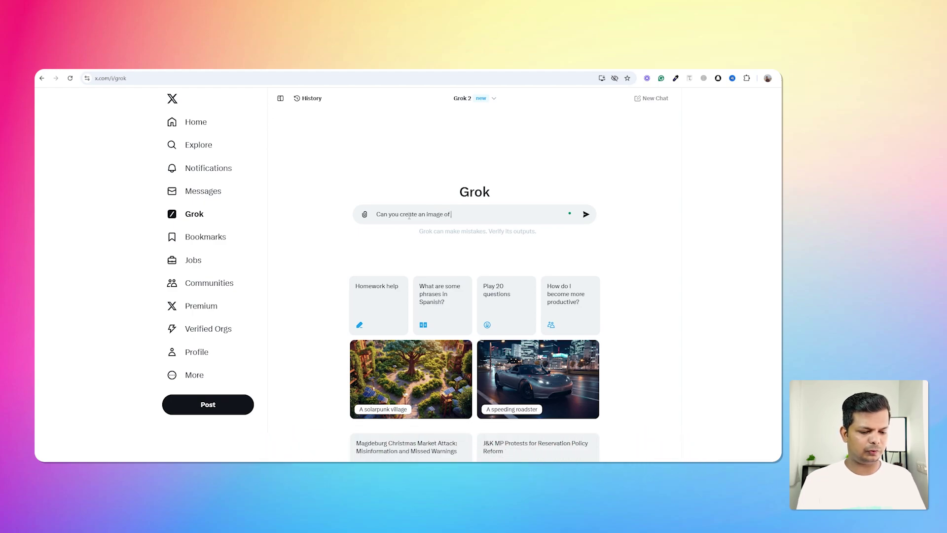
type(" the N")
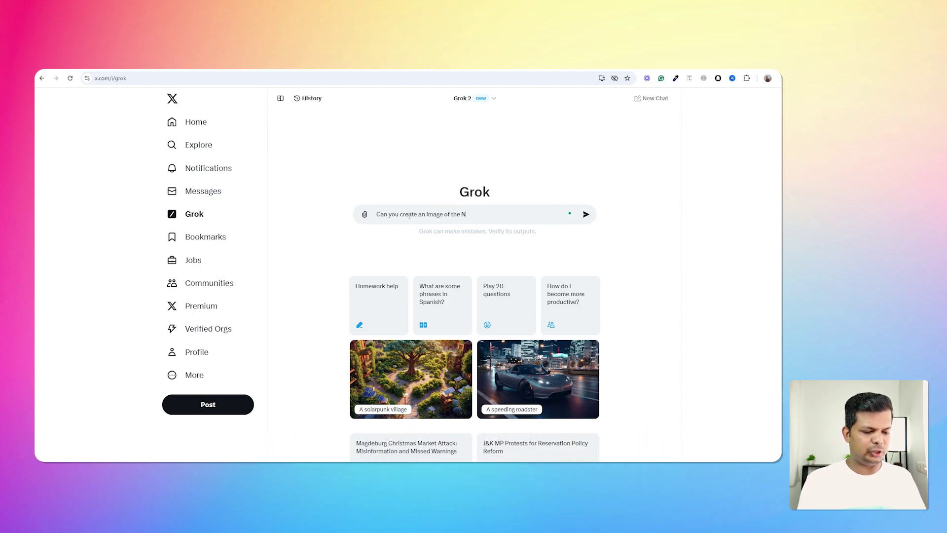
type("ew sup")
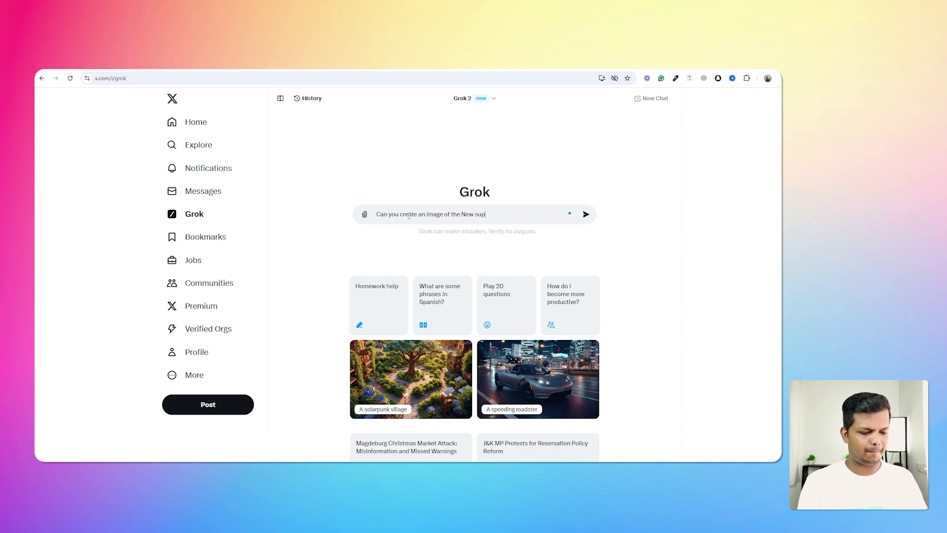
type("erman")
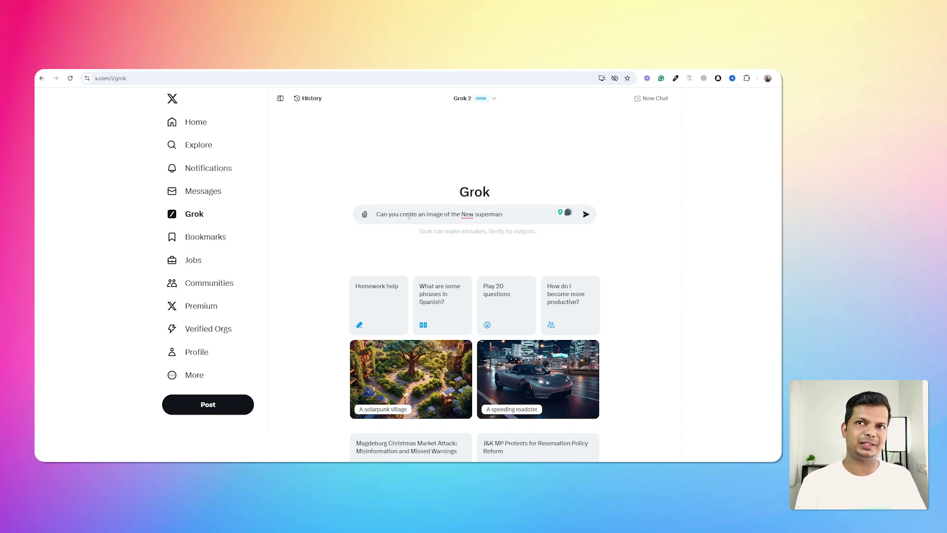
type("in")
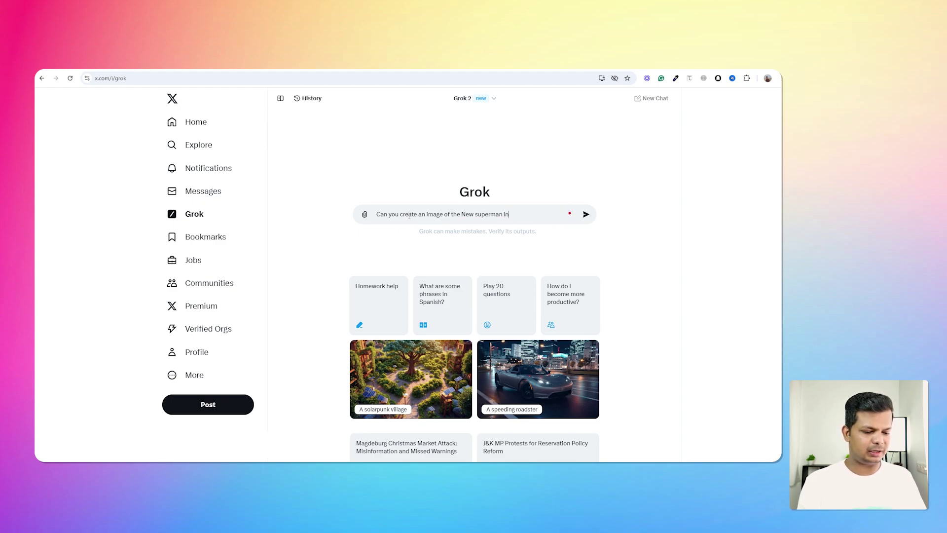
type(" flash")
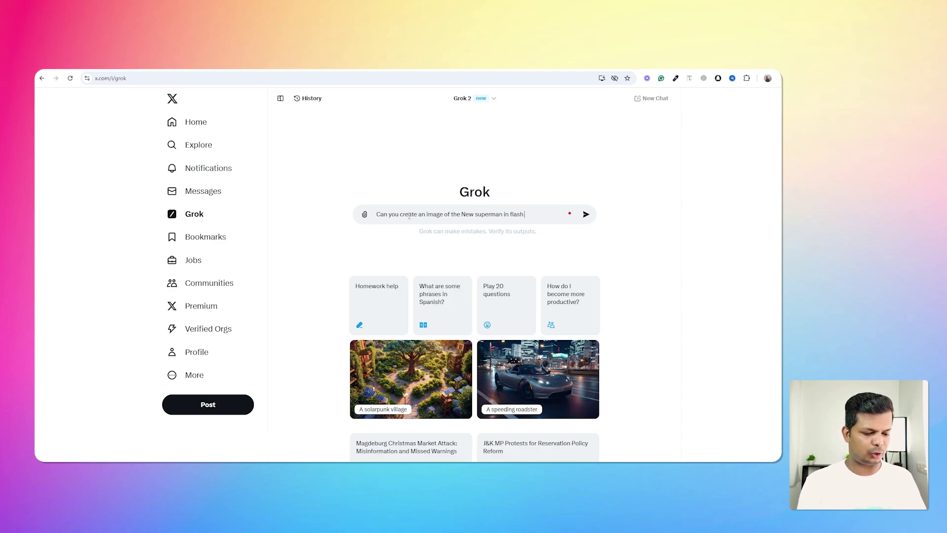
type(" costume")
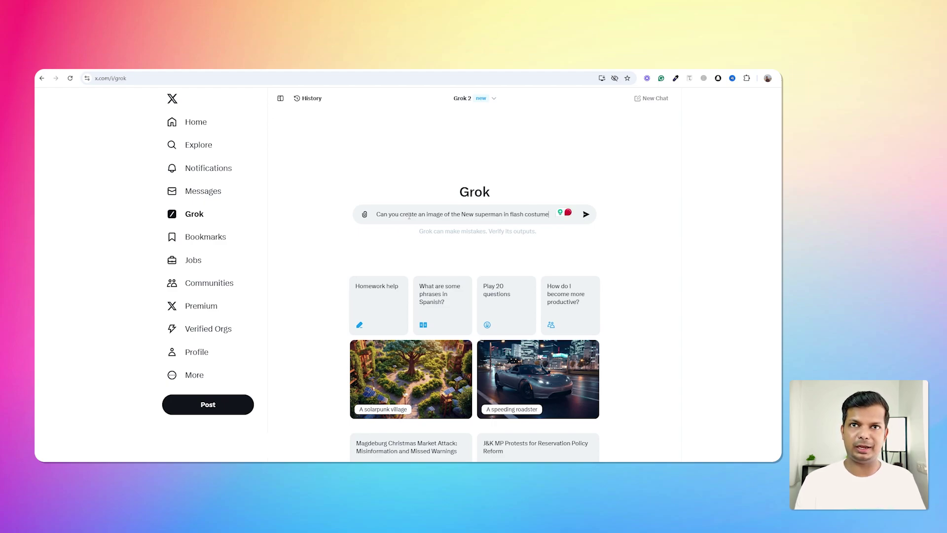
key("Return")
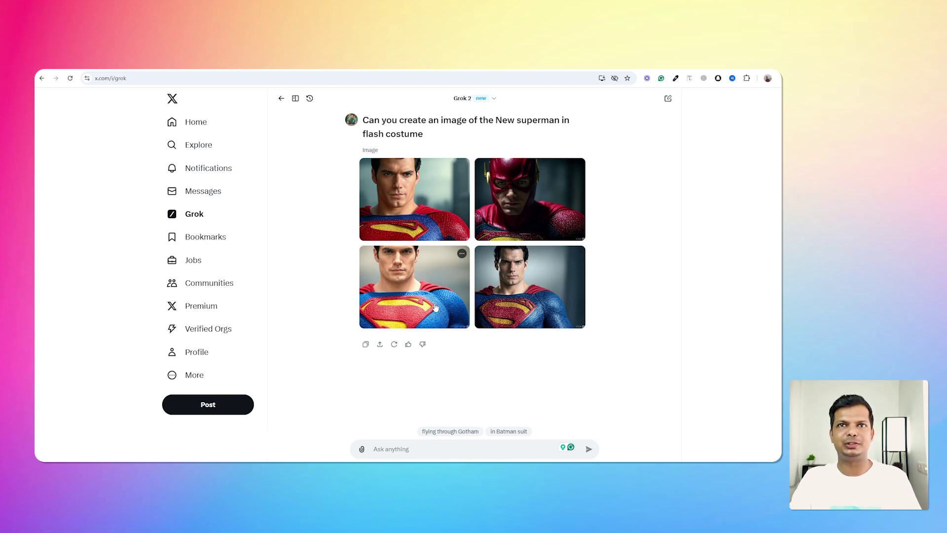
- Inspect the Flash-costume image and two Superman images full size, closing each
left_click(536, 199)
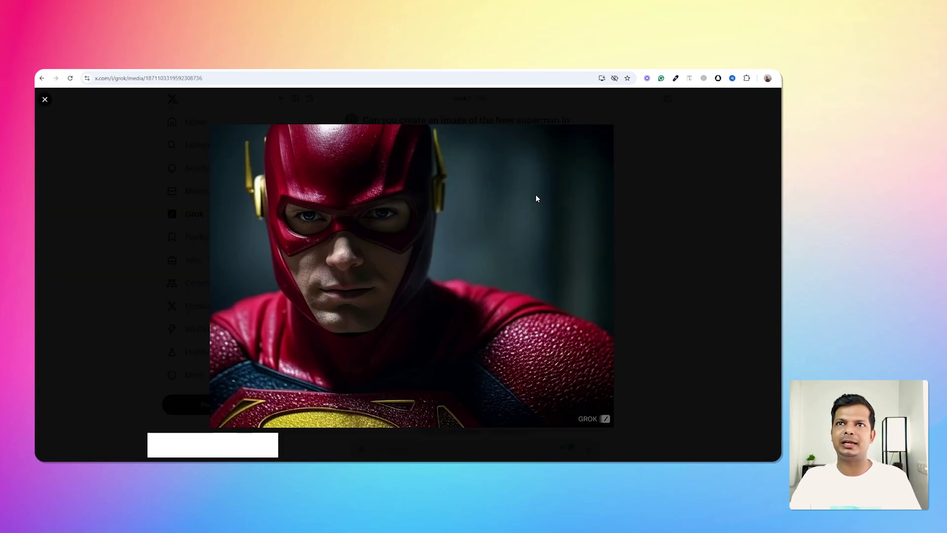
left_click(45, 101)
left_click(420, 199)
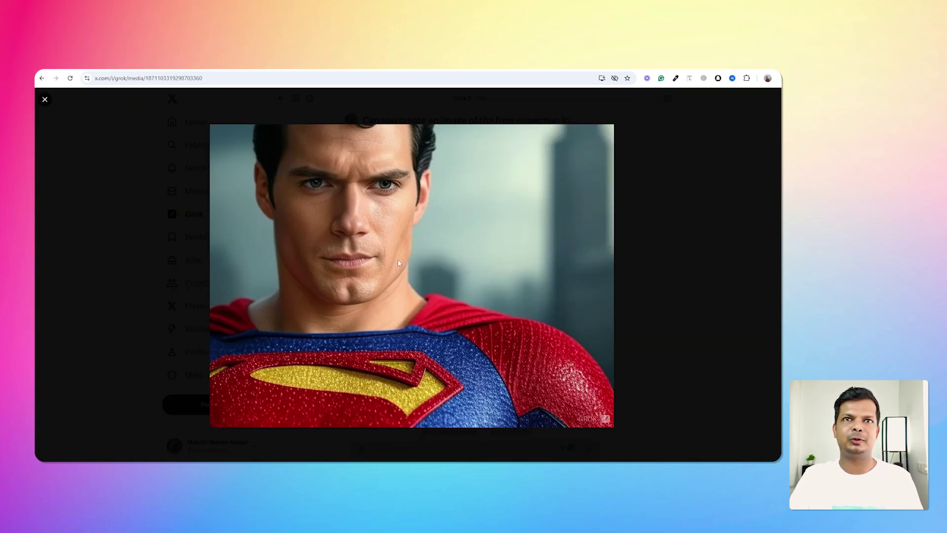
left_click(49, 105)
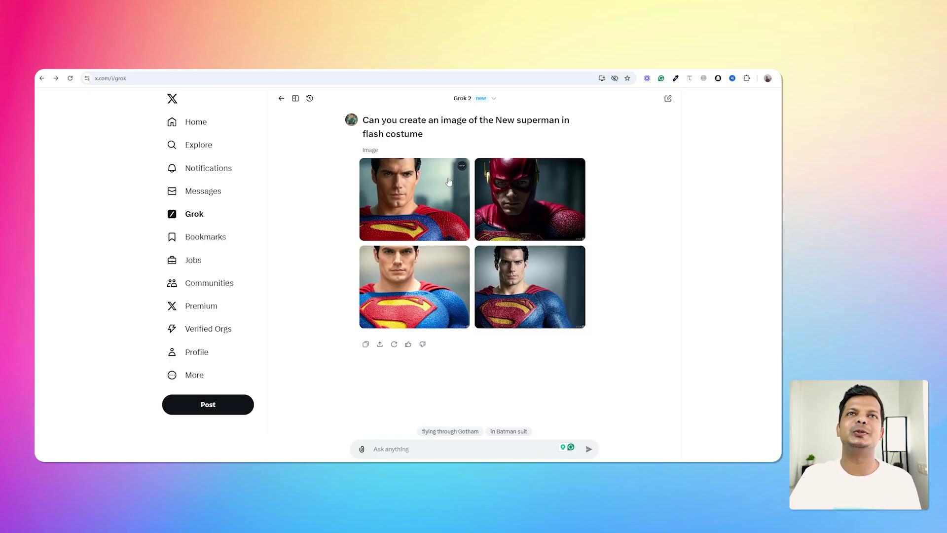
left_click(419, 275)
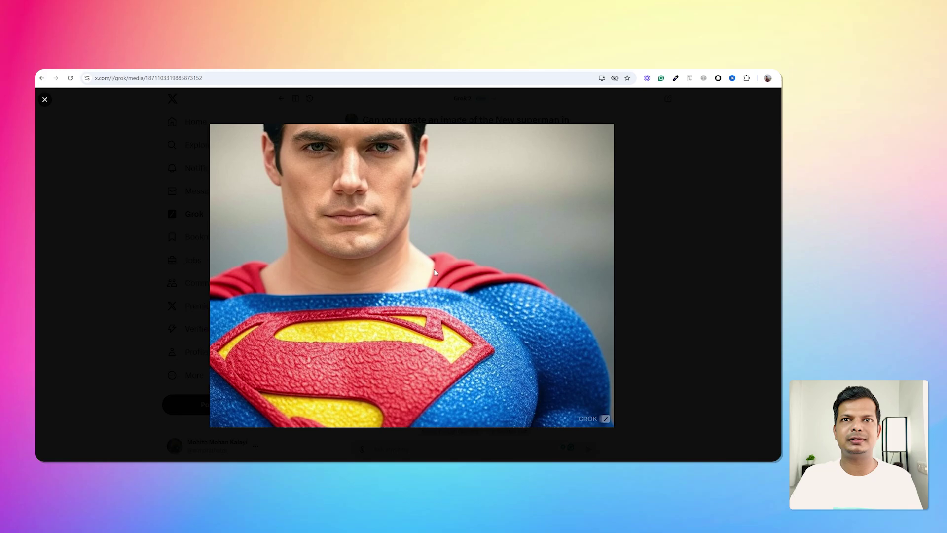
left_click(45, 100)
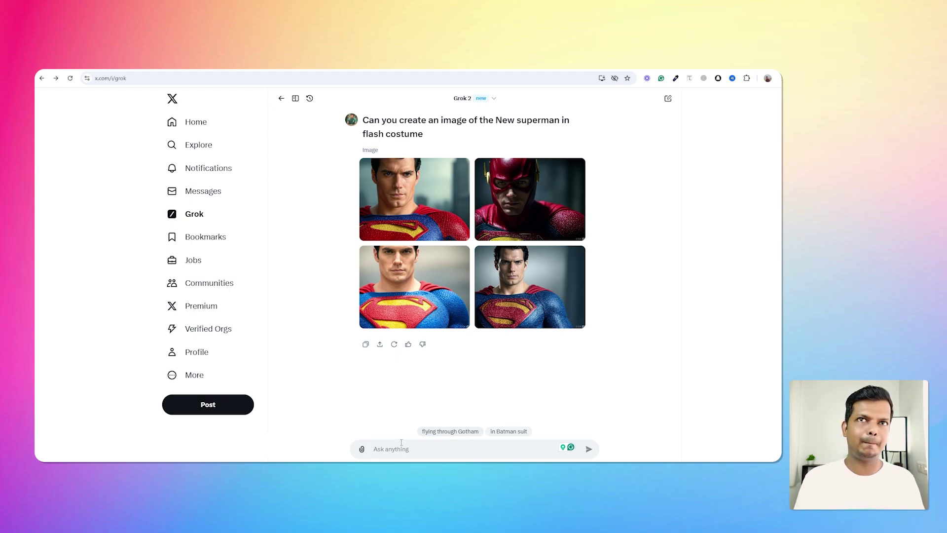
- Request images of a named actor in a Flash costume and scroll through the four results
type("D")
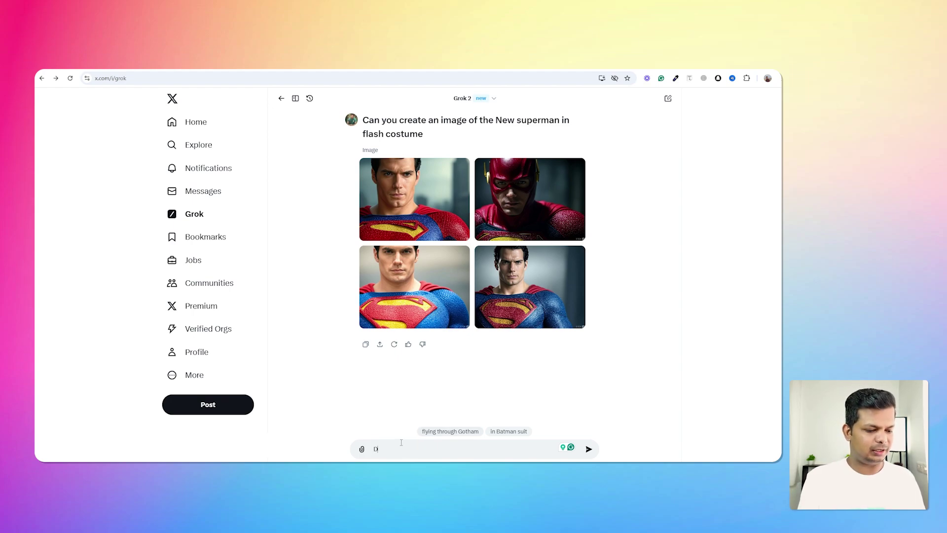
type("avid Corenswet")
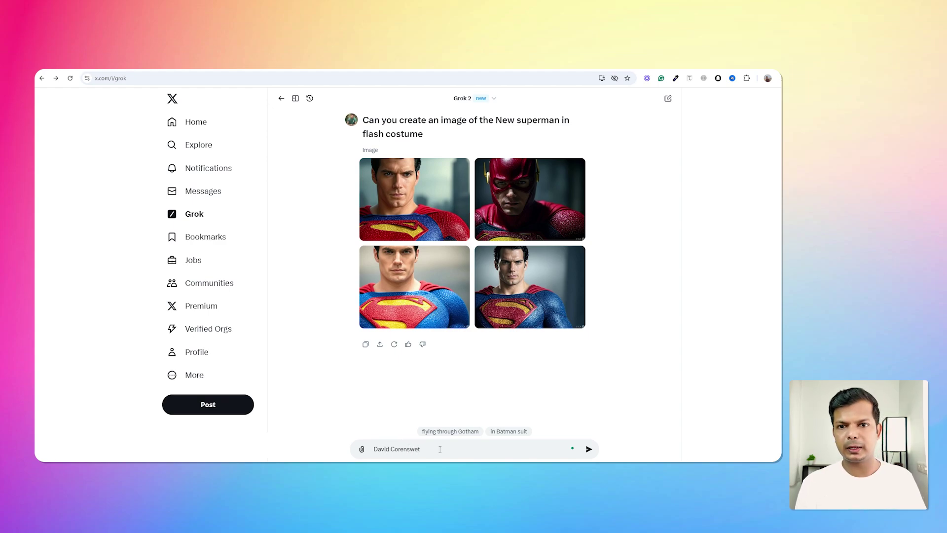
type(" in ")
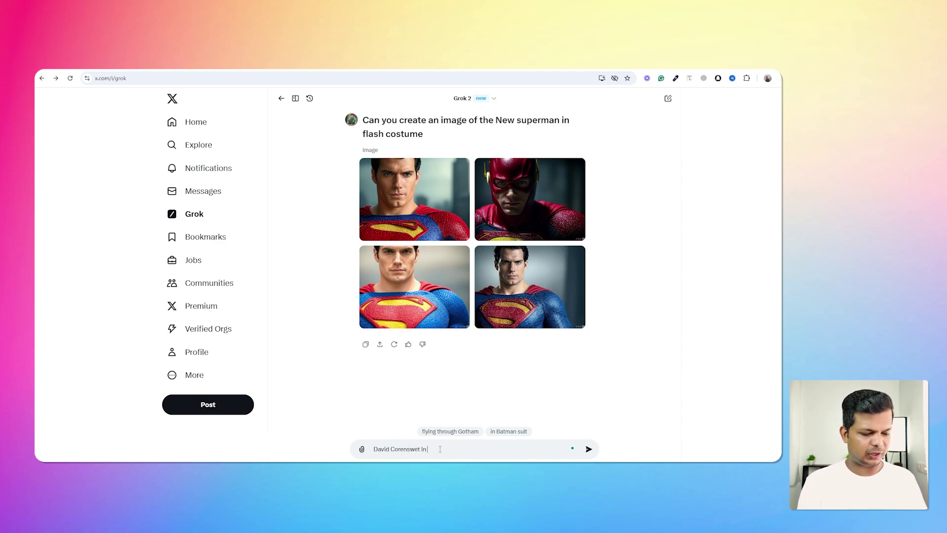
type("flash costume.")
key("Return")
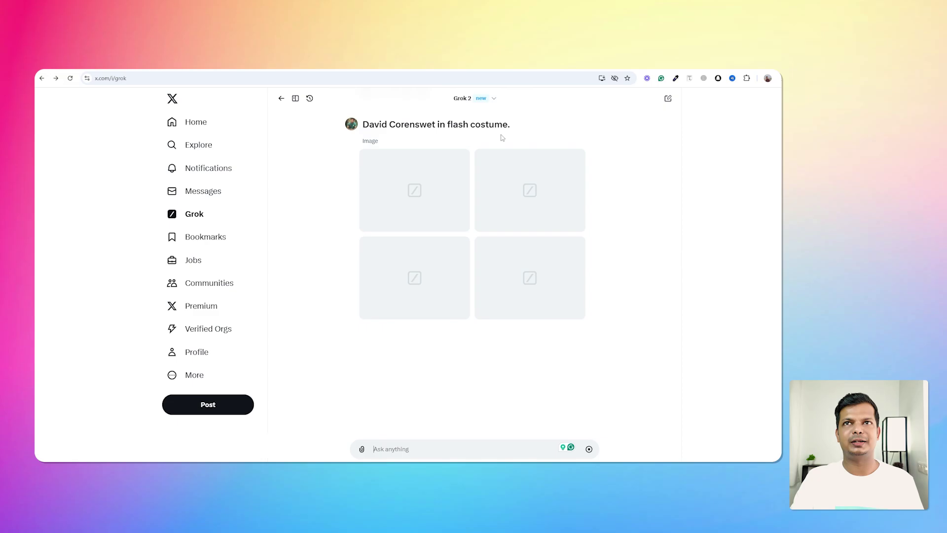
scroll(495, 102, "up", 5)
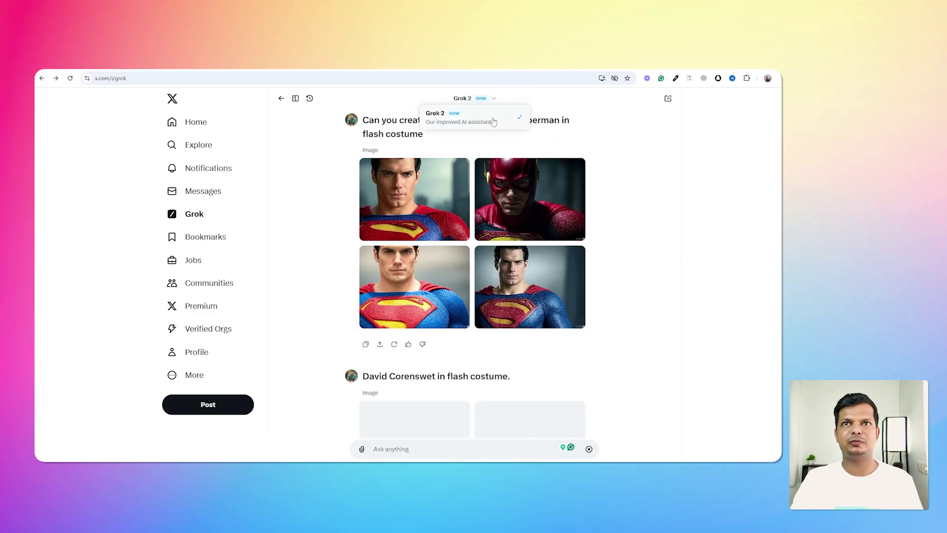
scroll(624, 192, "down", 3)
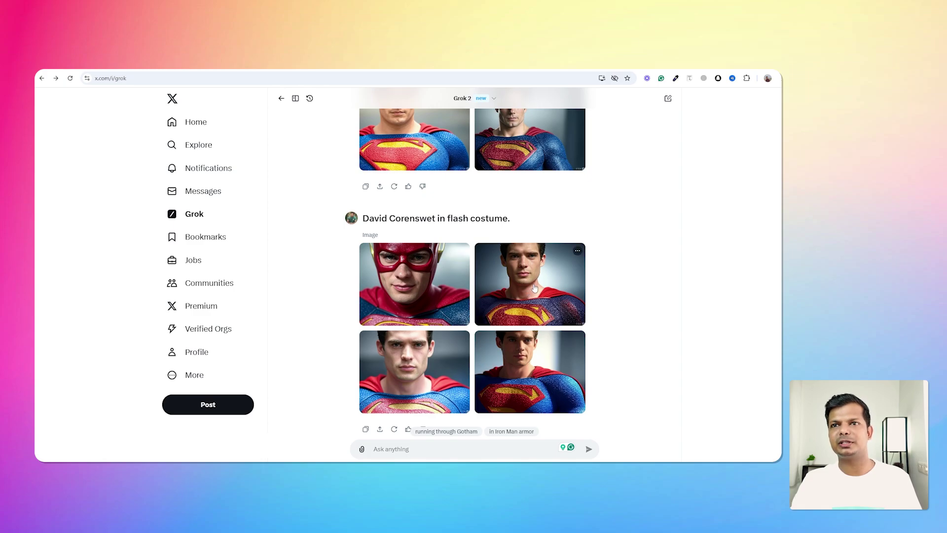
left_click(418, 291)
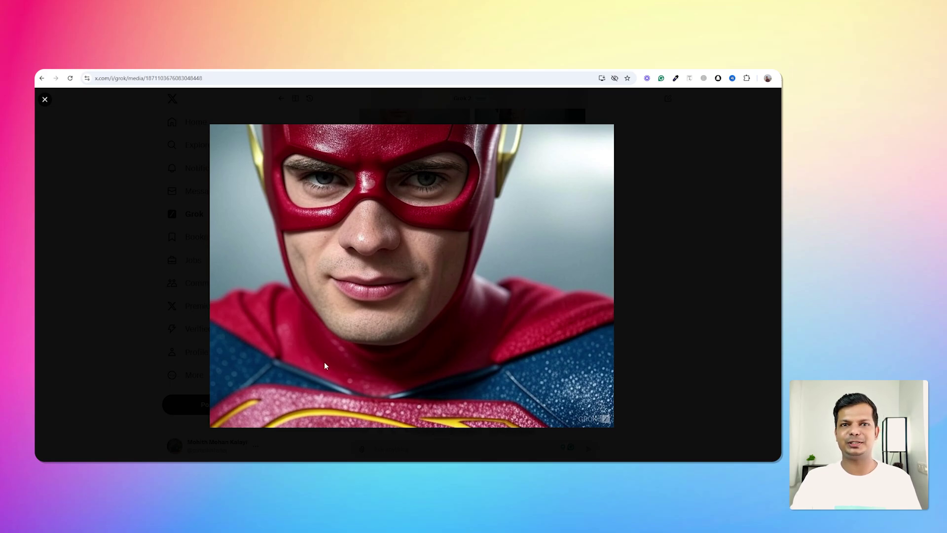
left_click(44, 103)
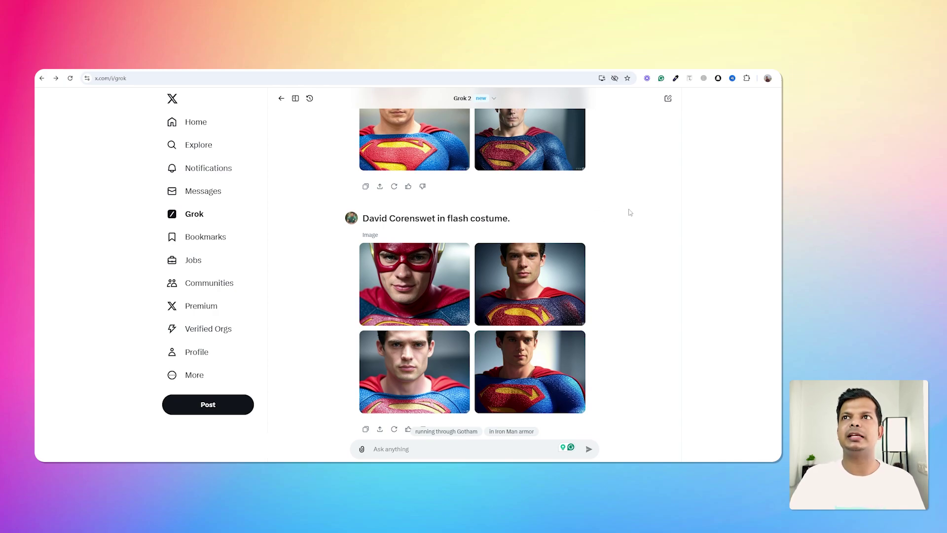
scroll(631, 209, "down", 2)
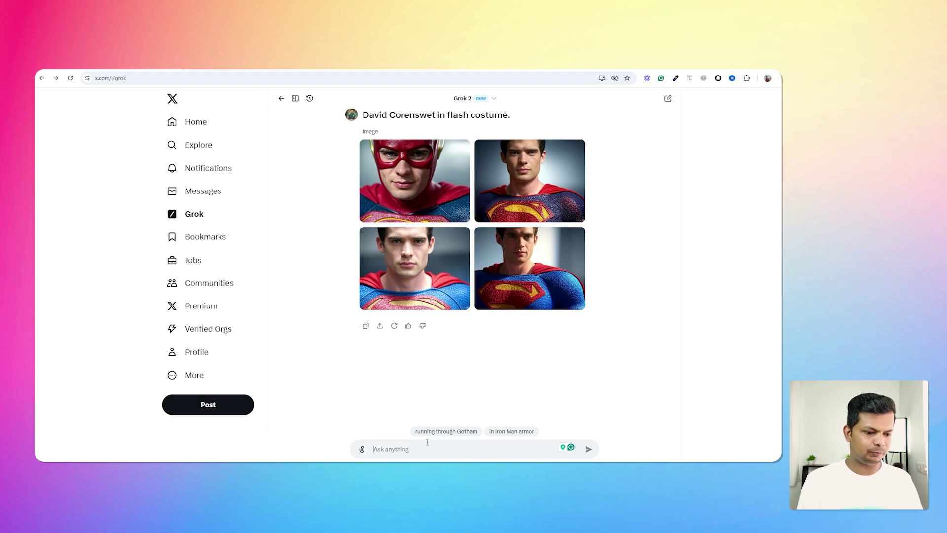
scroll(336, 302, "up", 5)
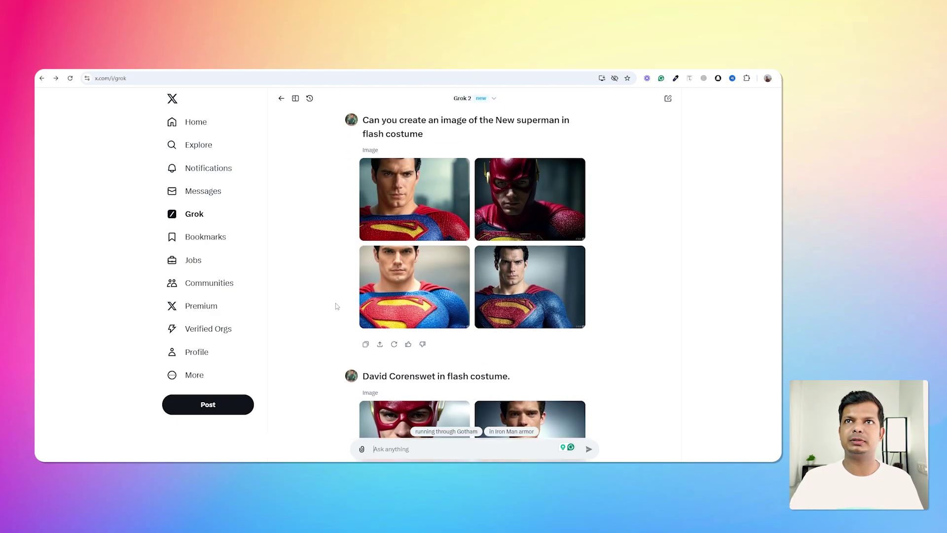
- Start a new chat and begin asking for a copter game using HTML, CSS and JavaScript
left_click(668, 98)
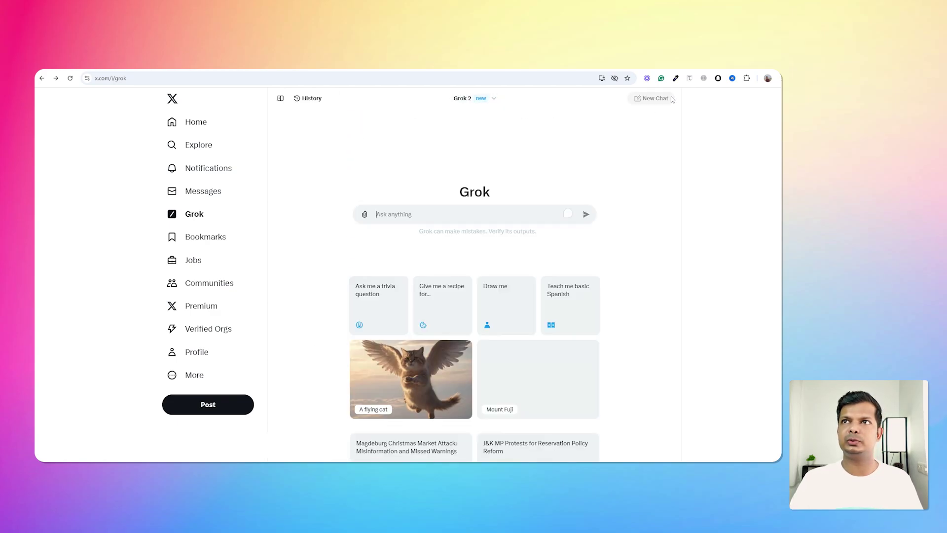
left_click(430, 217)
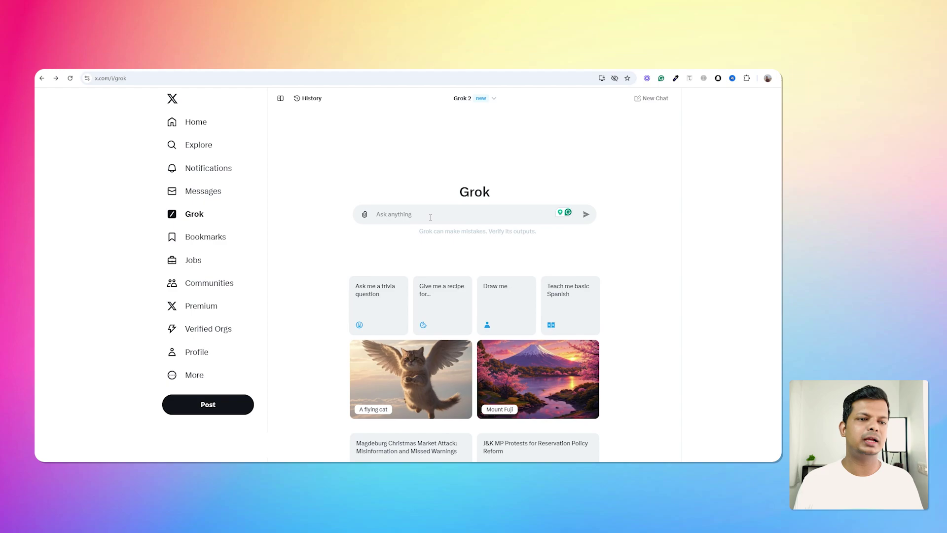
type("Ca")
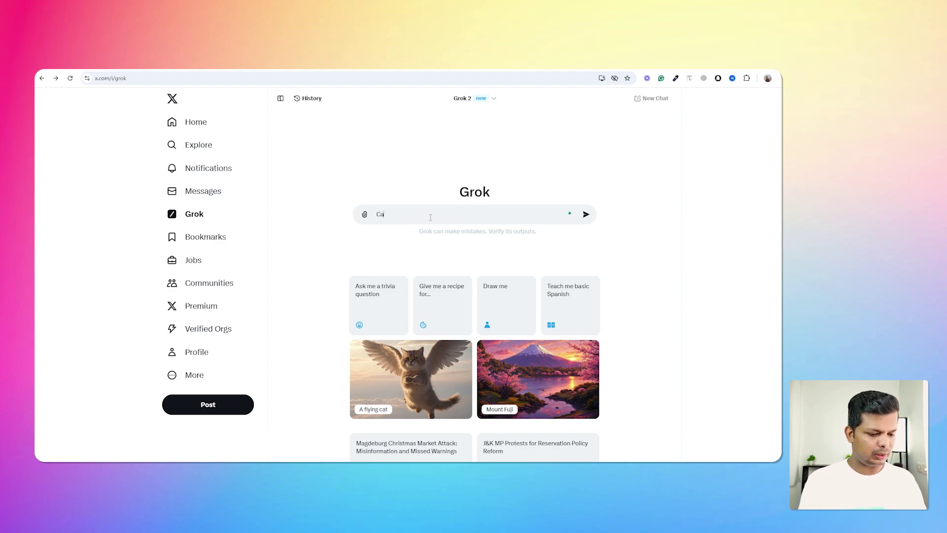
type("n you build me")
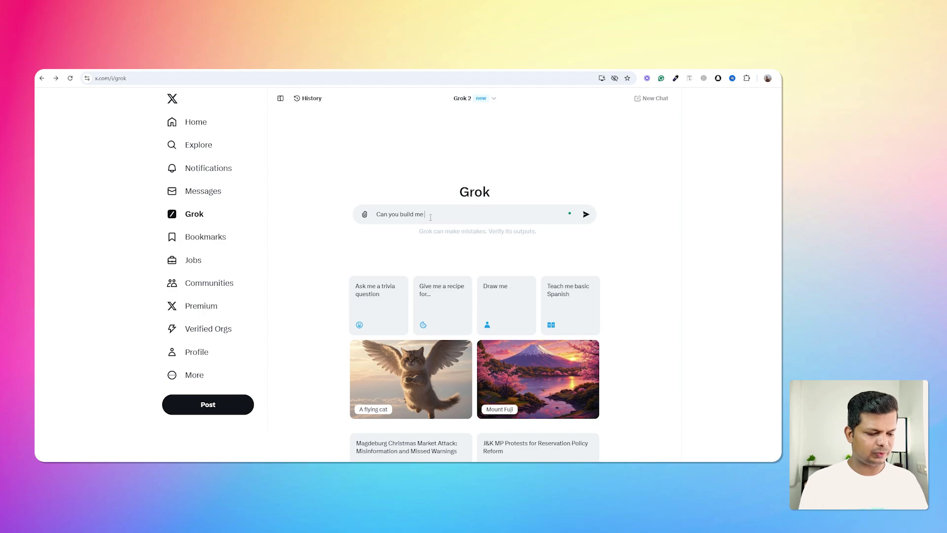
type(" a")
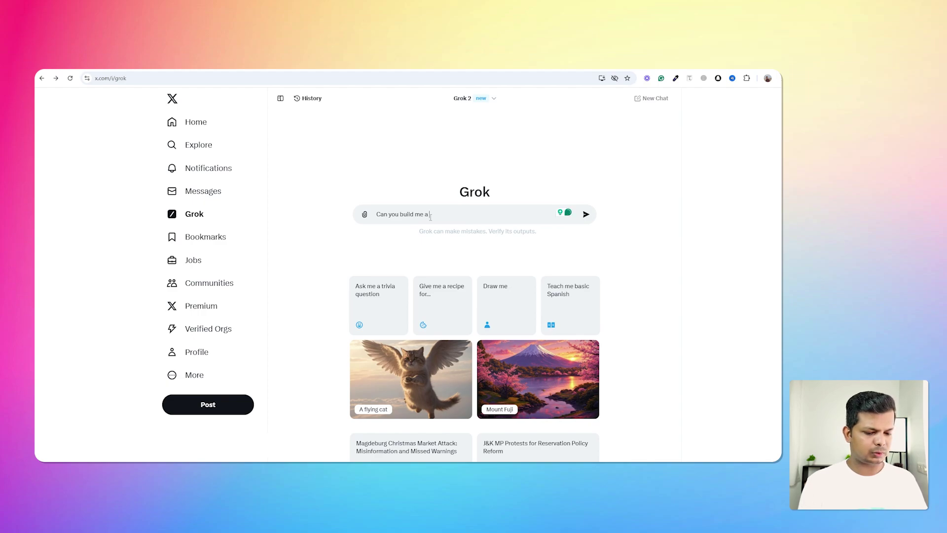
type(" copto")
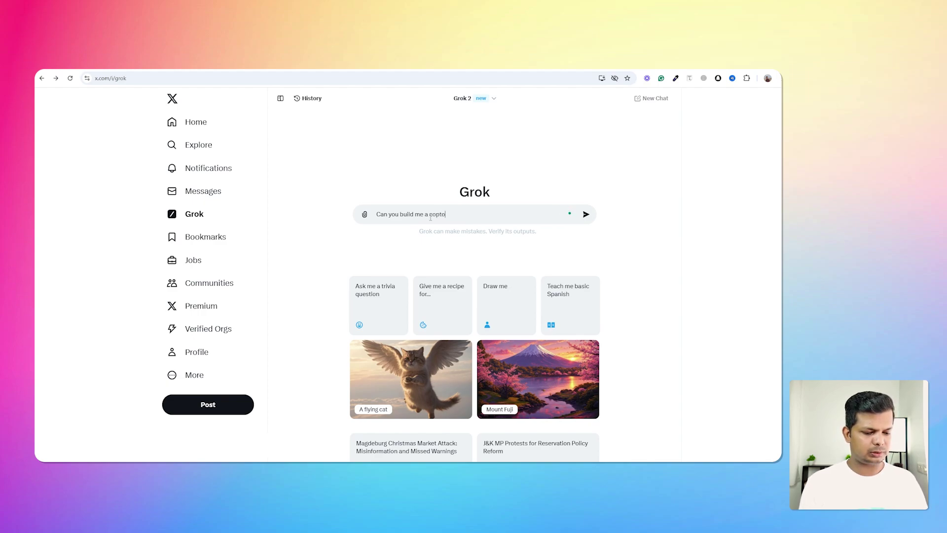
type("r game")
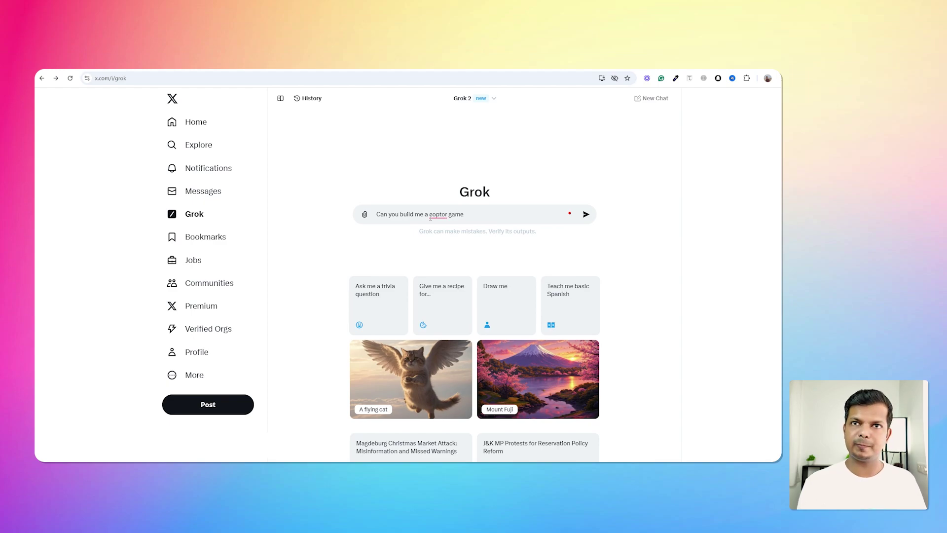
type(". use")
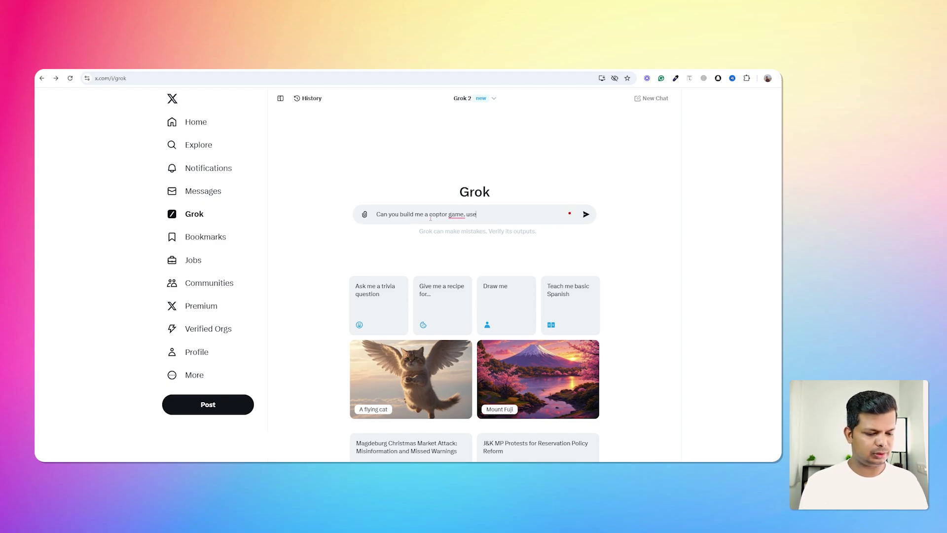
type(" html CSS and")
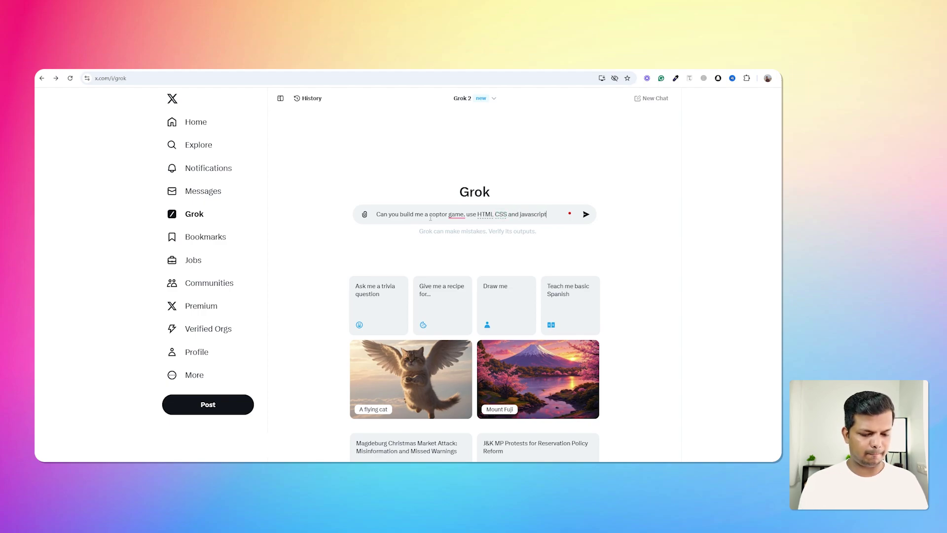
- Send the copter game request and scroll through Grok's HTML, CSS and script.js answer
key("Return")
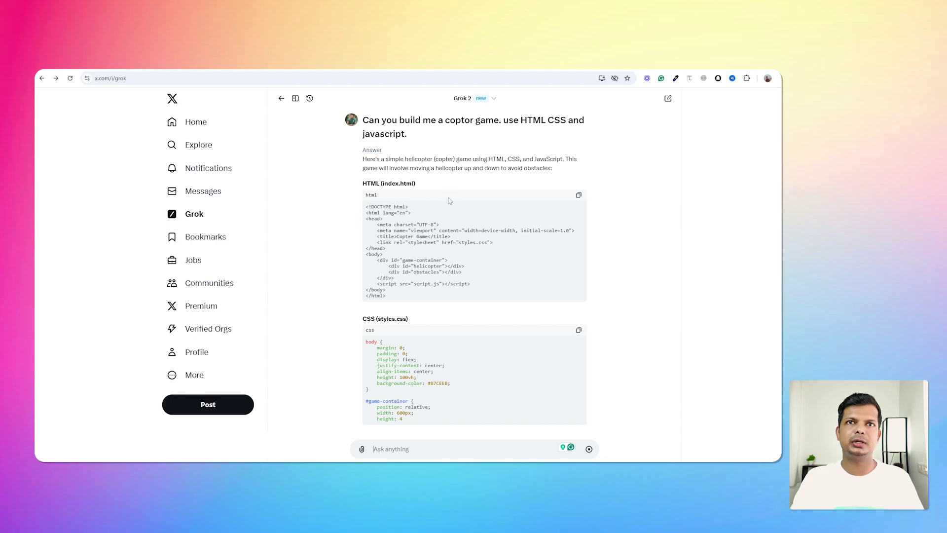
scroll(447, 202, "down", 2)
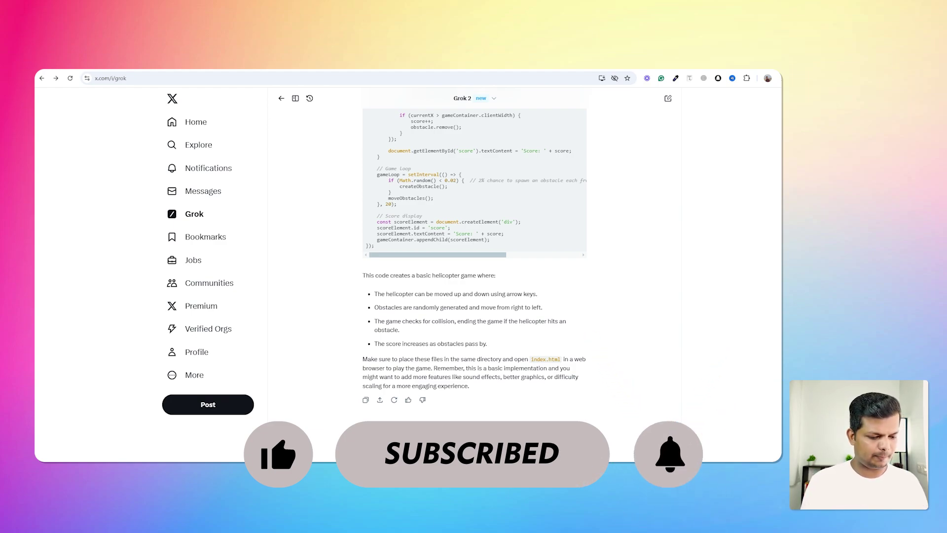
- Ask 'Ca you combine all 3 into one file.' and review the single combined HTML file
type("Ca you combin")
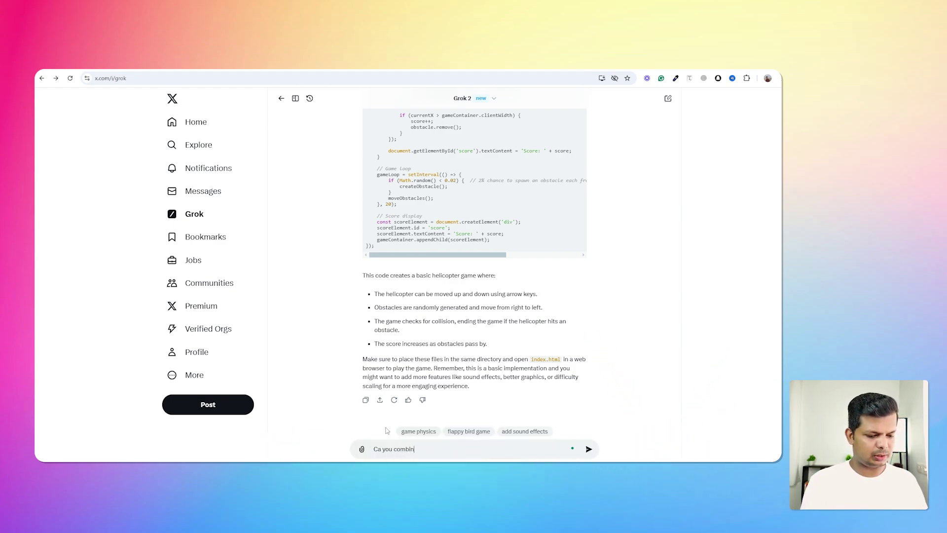
type("e all 3")
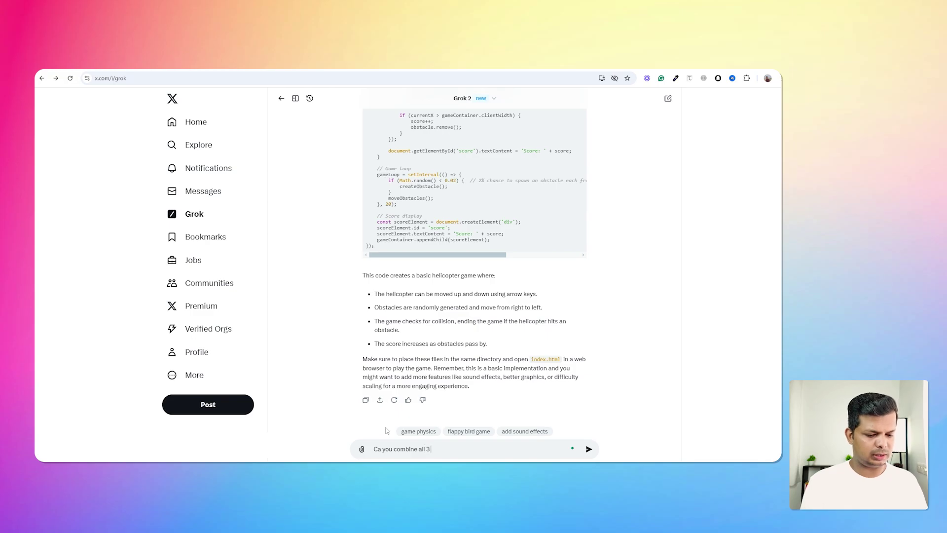
type(" into one ")
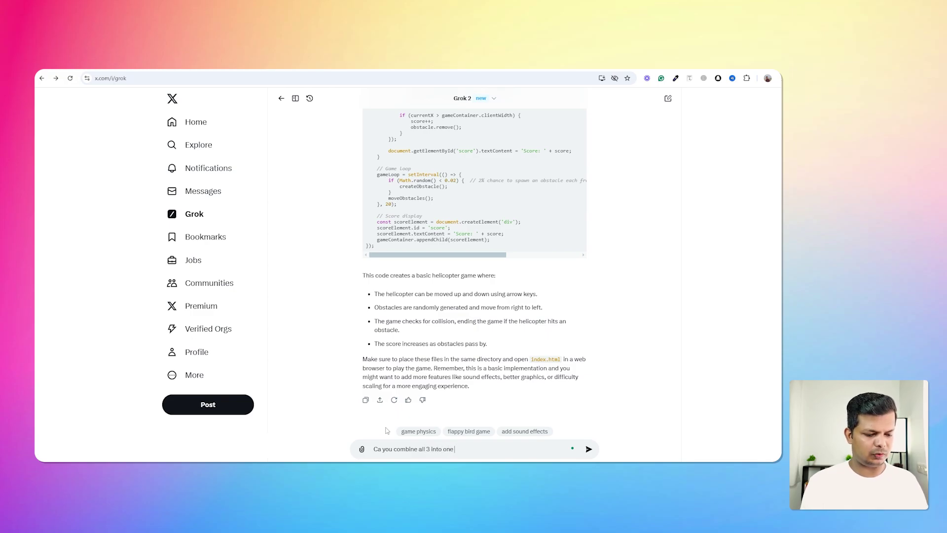
type("file.")
key("Return")
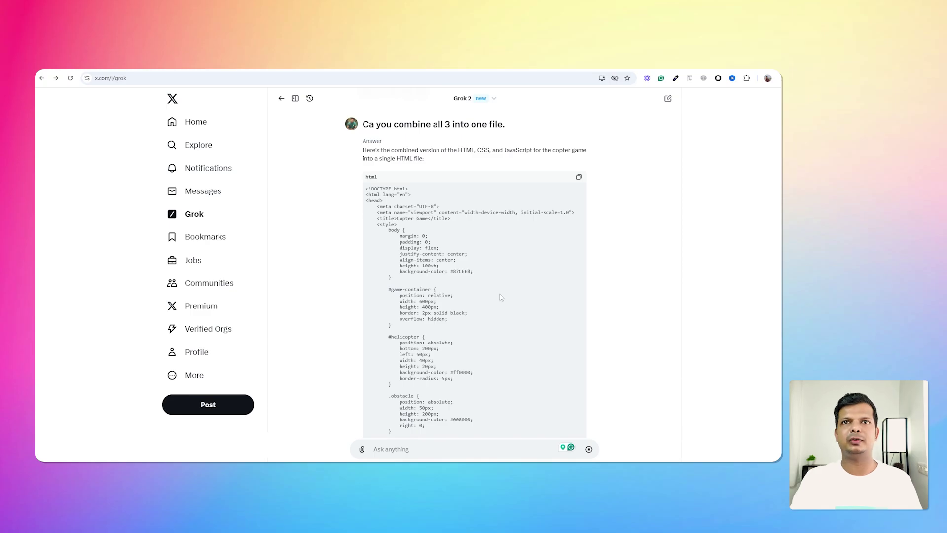
scroll(499, 296, "down", 15)
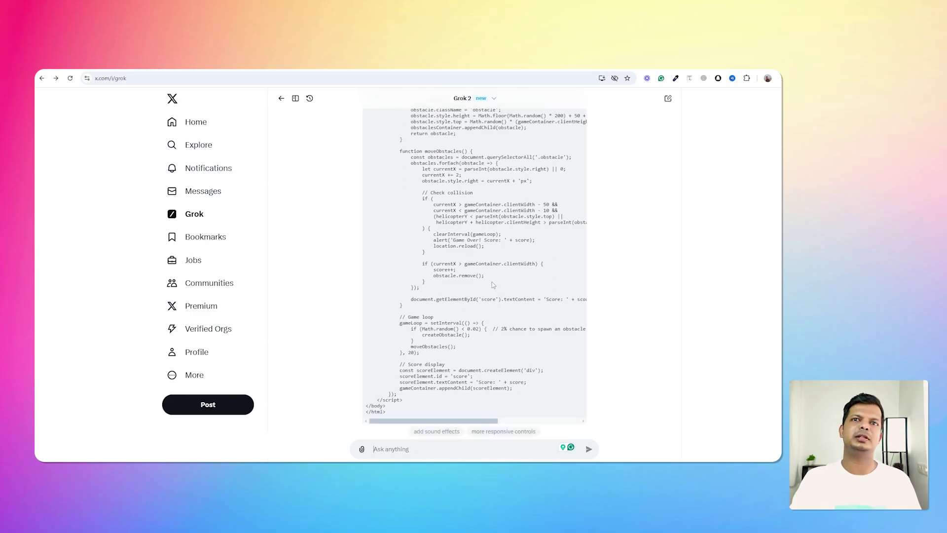
scroll(491, 284, "up", 20)
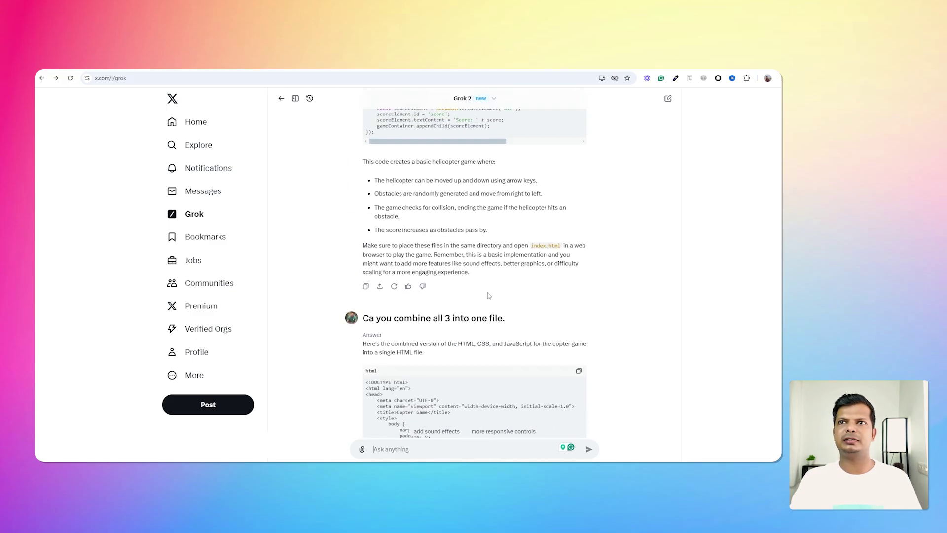
- Copy the combined game code and enter codeviewit.com in a new Chrome tab
left_click(579, 373)
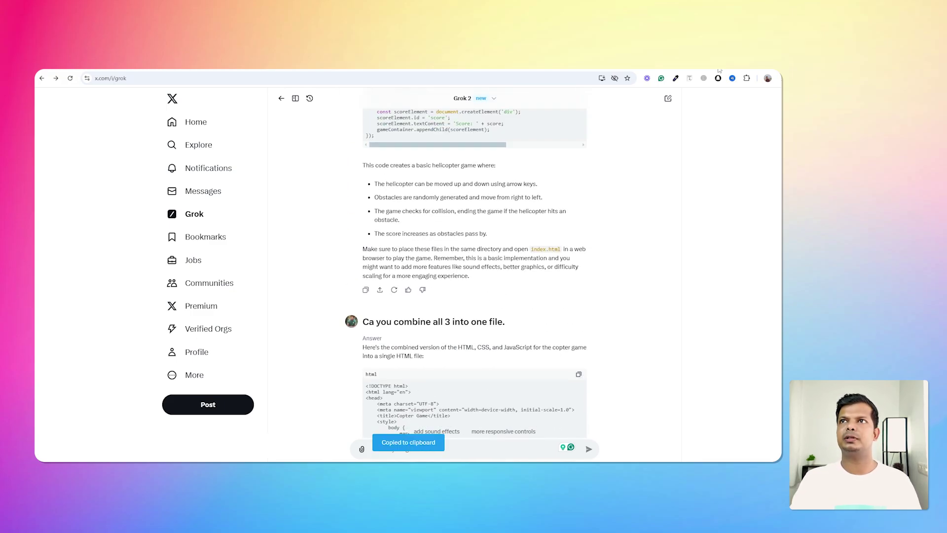
key("ctrl+t")
left_click(615, 76)
type("c")
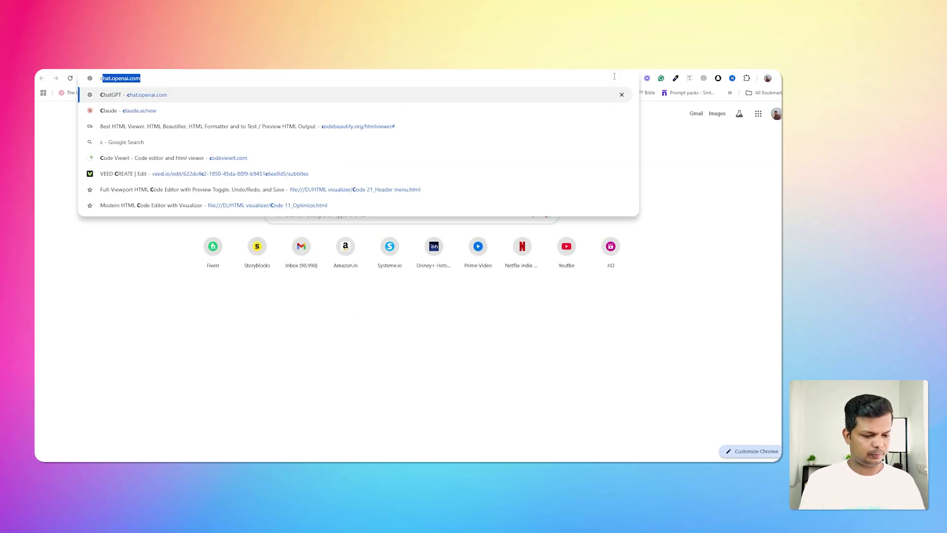
type("odeview")
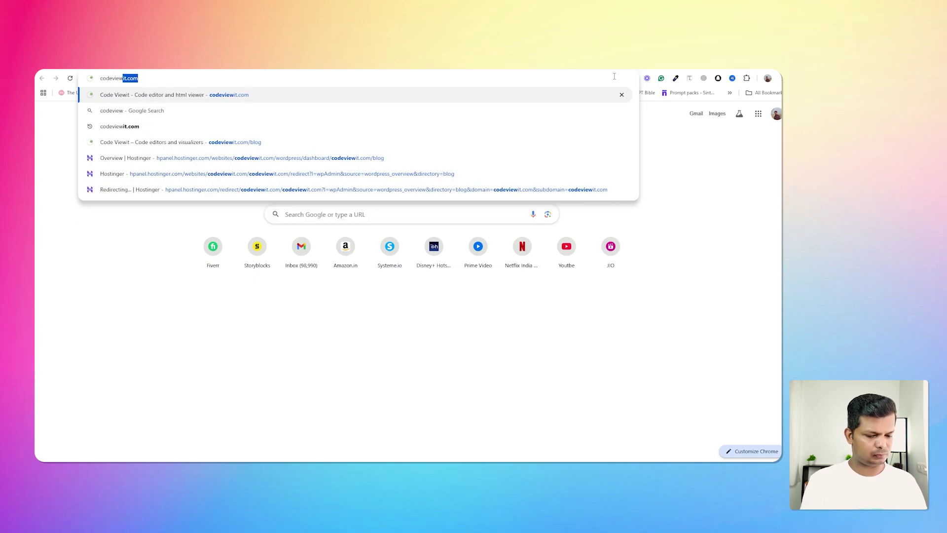
type("it.com")
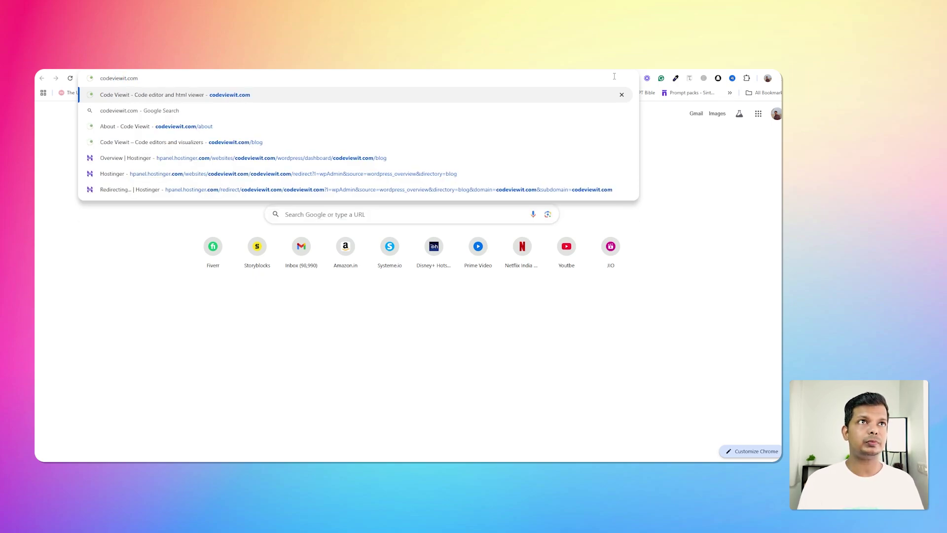
- Paste the game over CodeViewIt's starter code, play it in Preview to Game Over, then return to Code
key("Return")
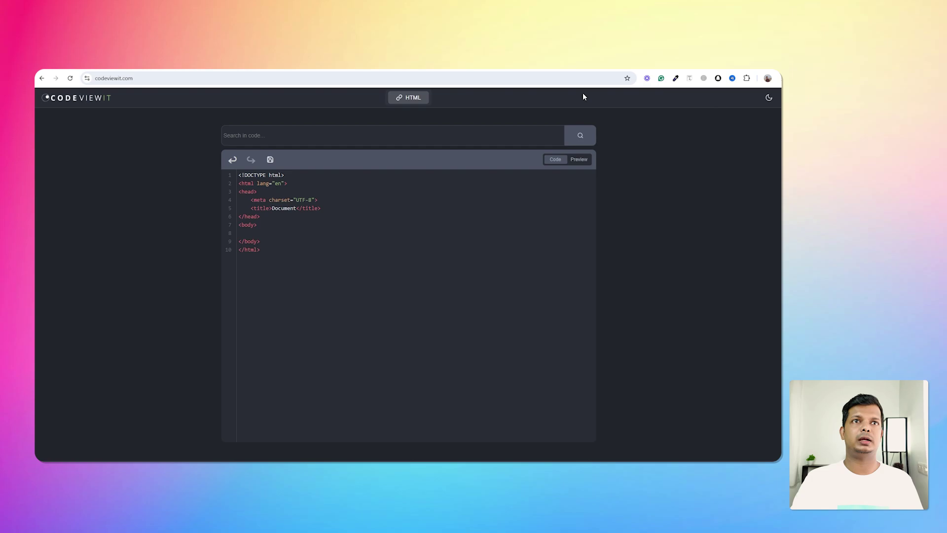
left_click_drag(262, 250, 218, 172)
key("ctrl+v")
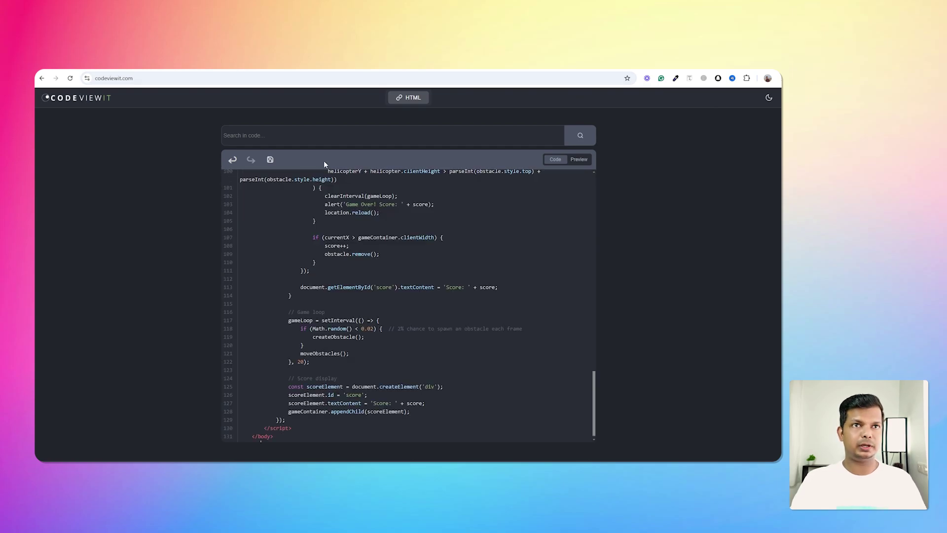
left_click(578, 160)
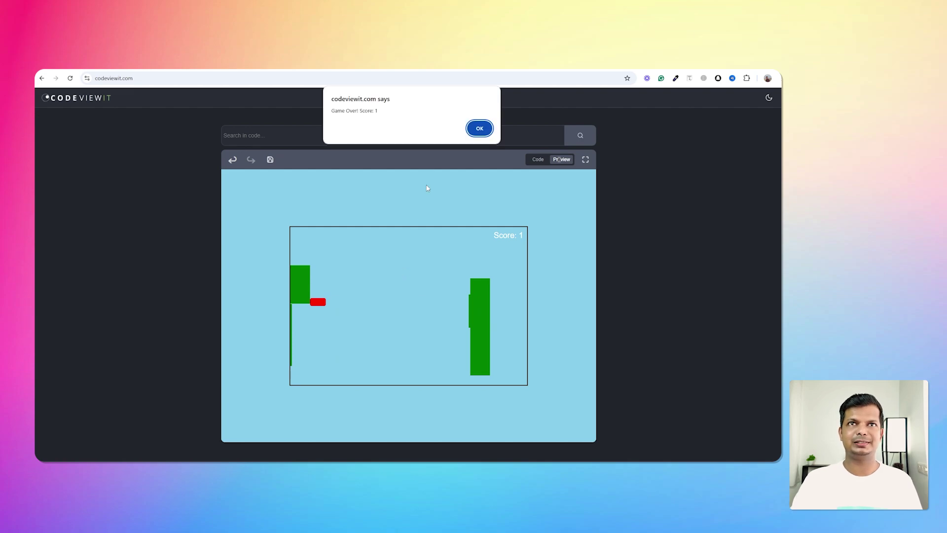
key("Return")
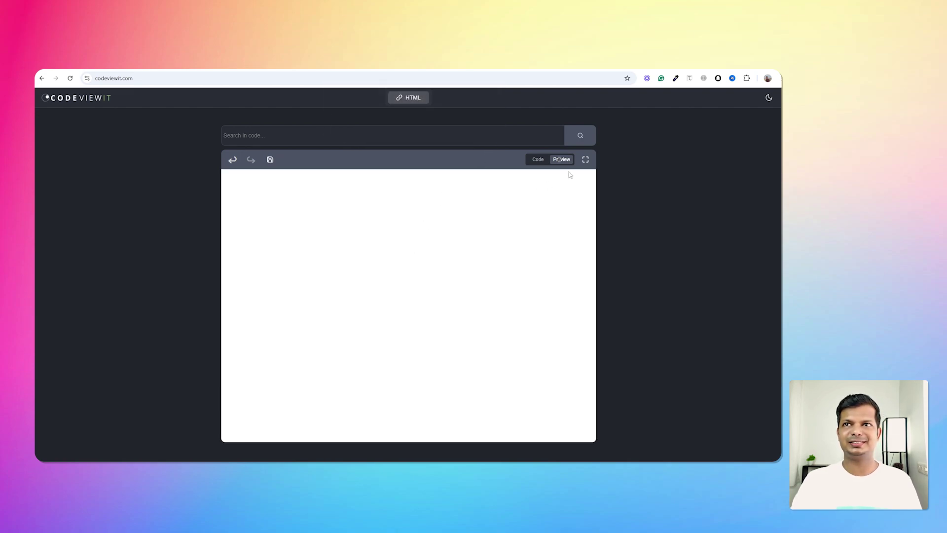
left_click(538, 159)
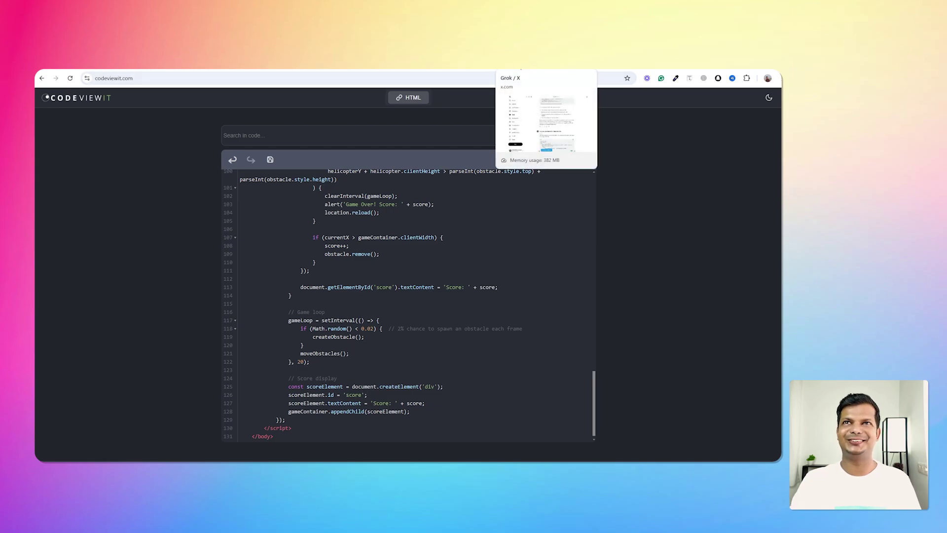
- Back in Grok, type an 'Improve' request about the copter ignoring mouse clicks and the buildings
left_click(517, 71)
scroll(478, 380, "down", 15)
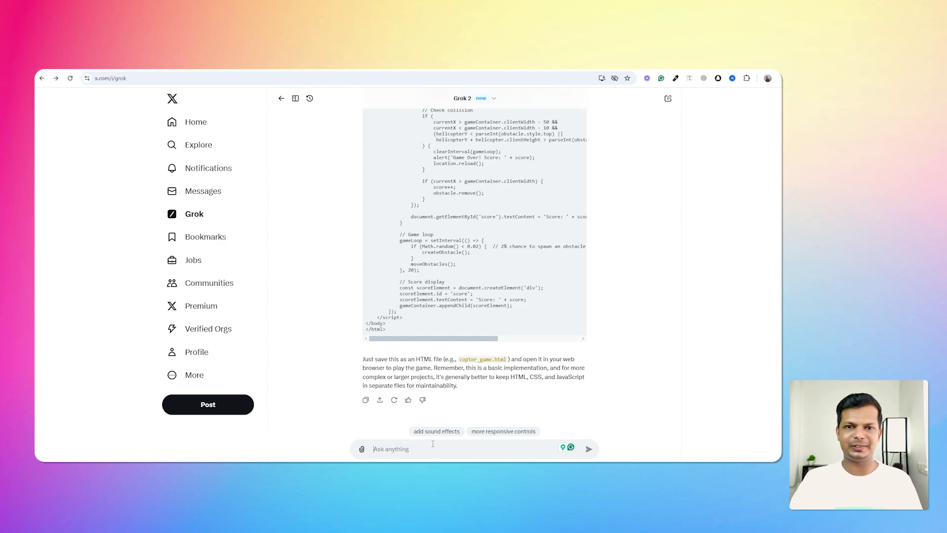
type("Improve it,")
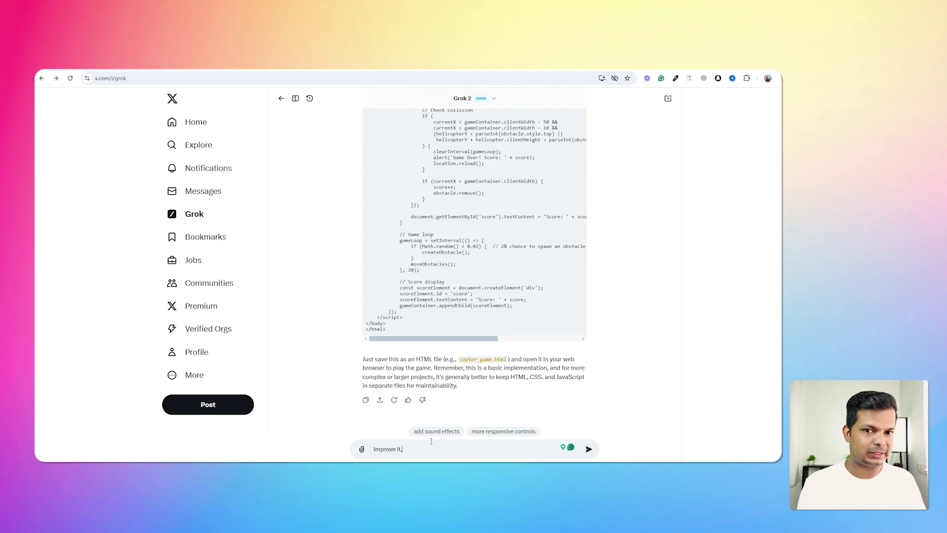
type("t")
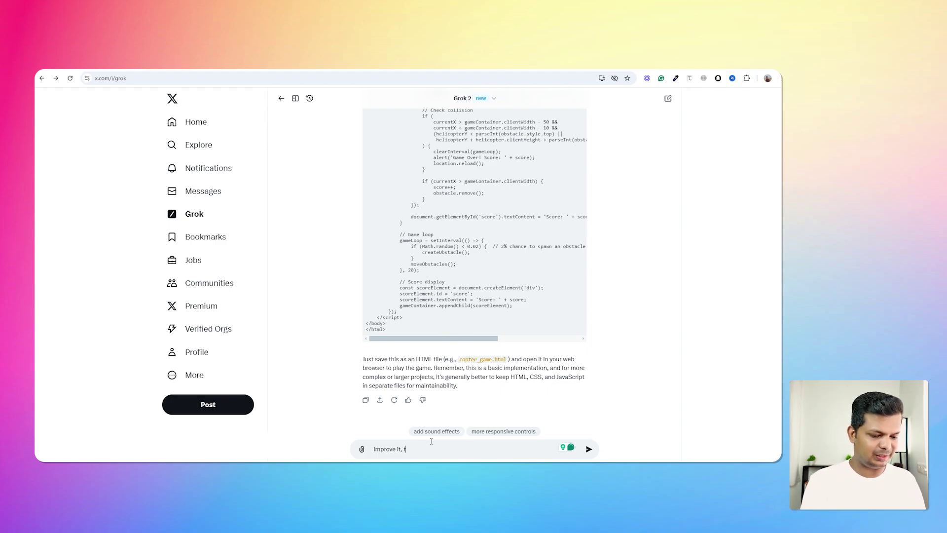
type("he shape")
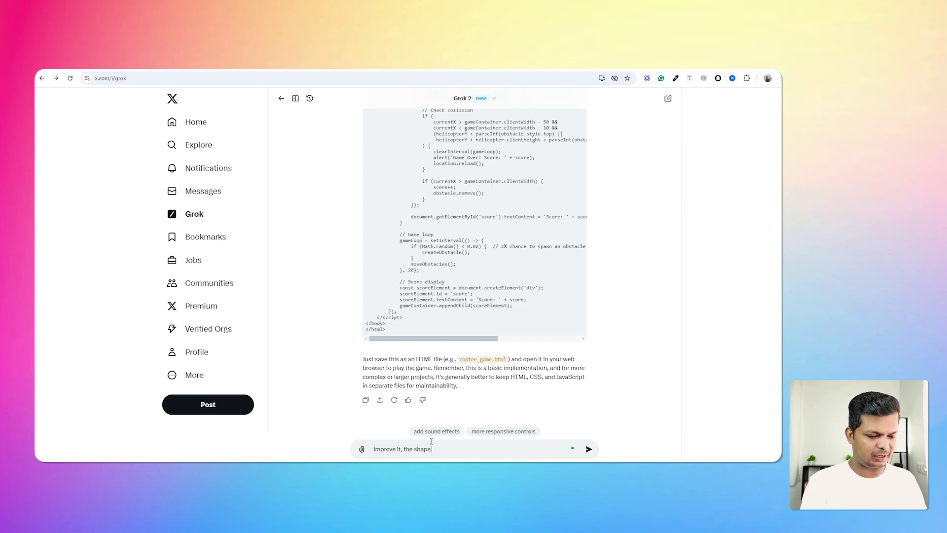
type(" that repr")
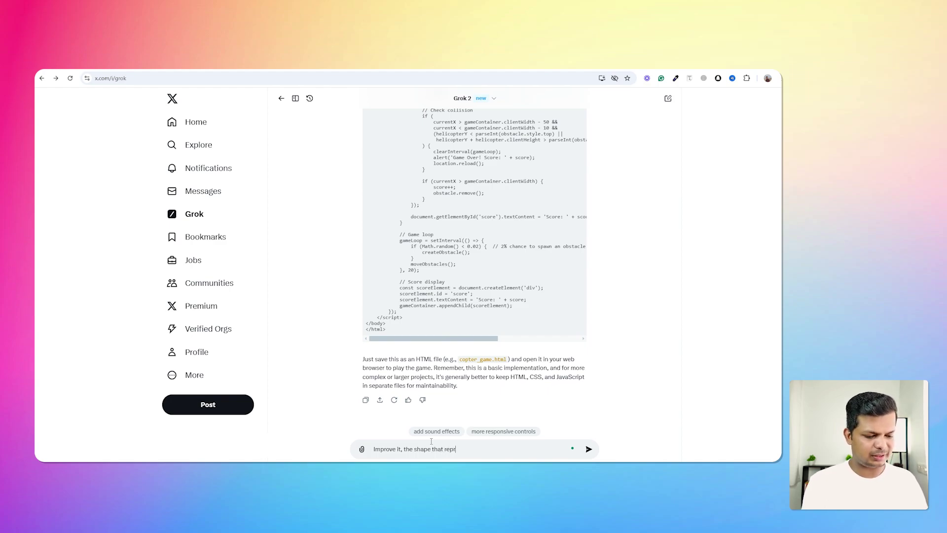
type("esents t")
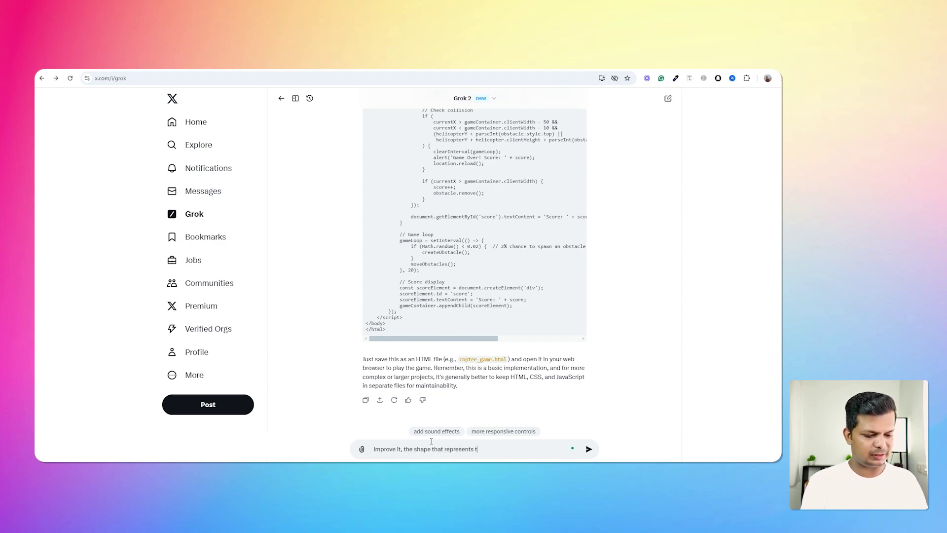
type("he copt")
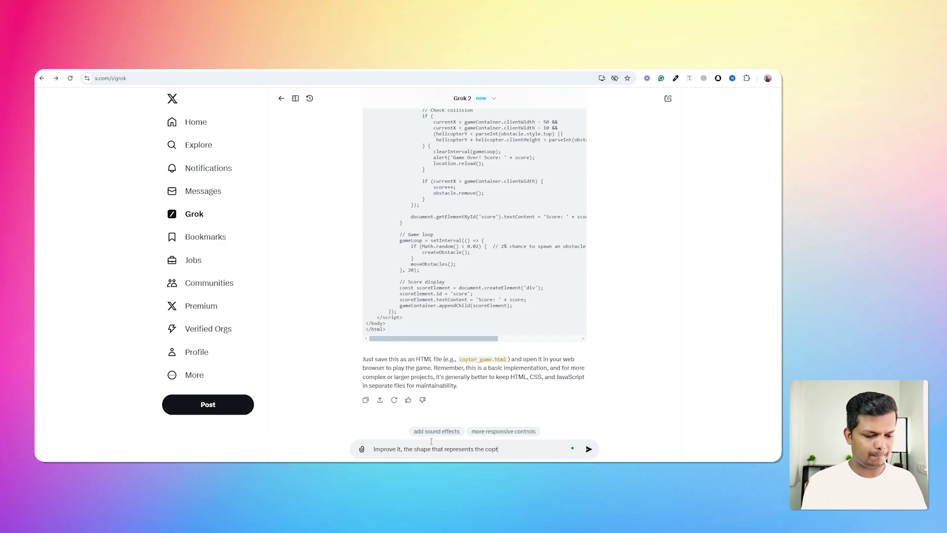
type("or is ")
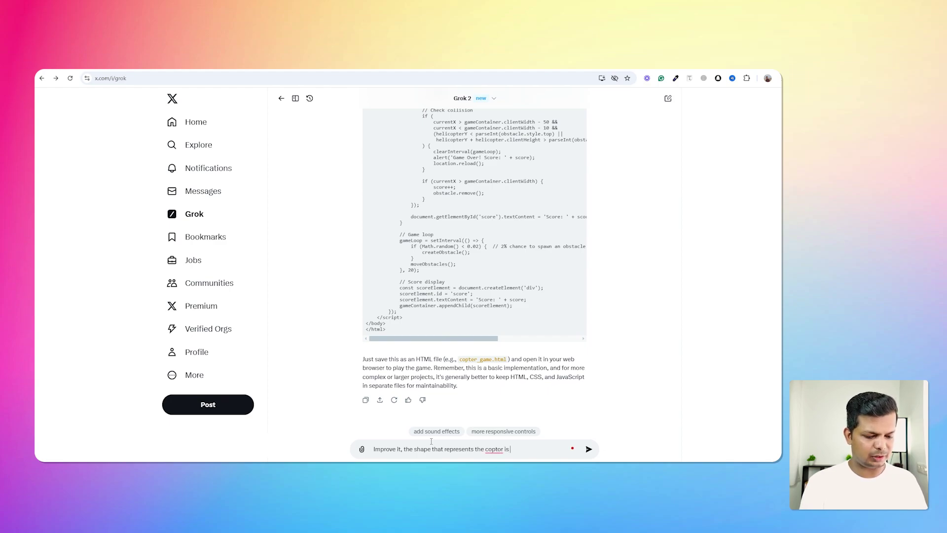
type("not")
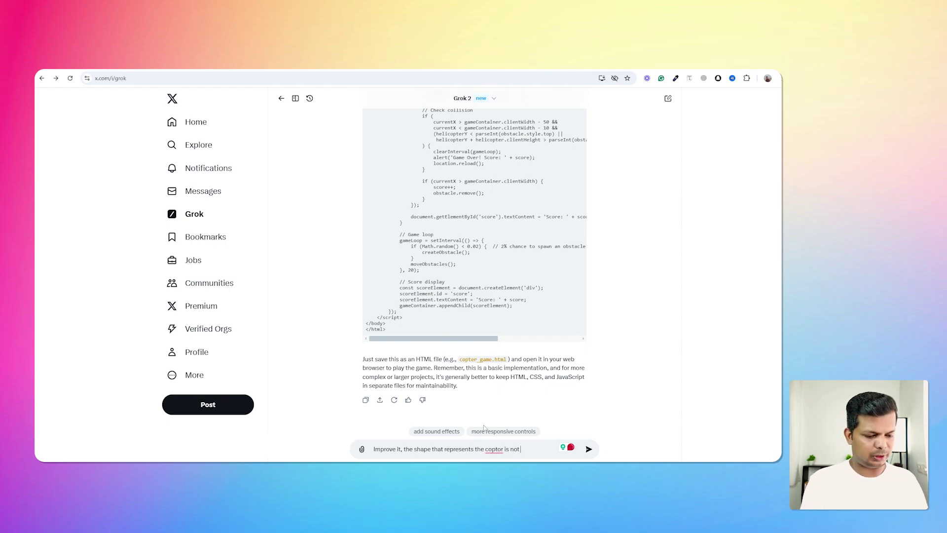
type(" respond")
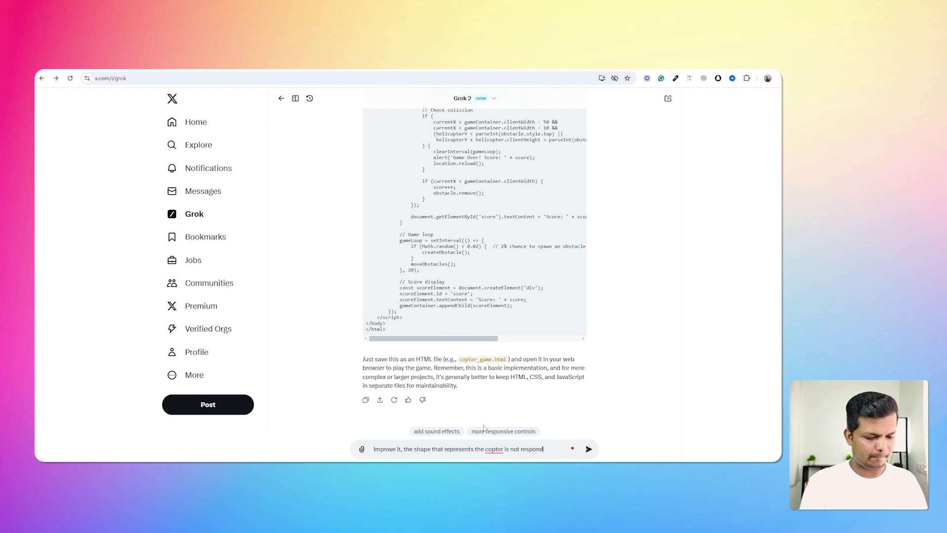
type("ing to the")
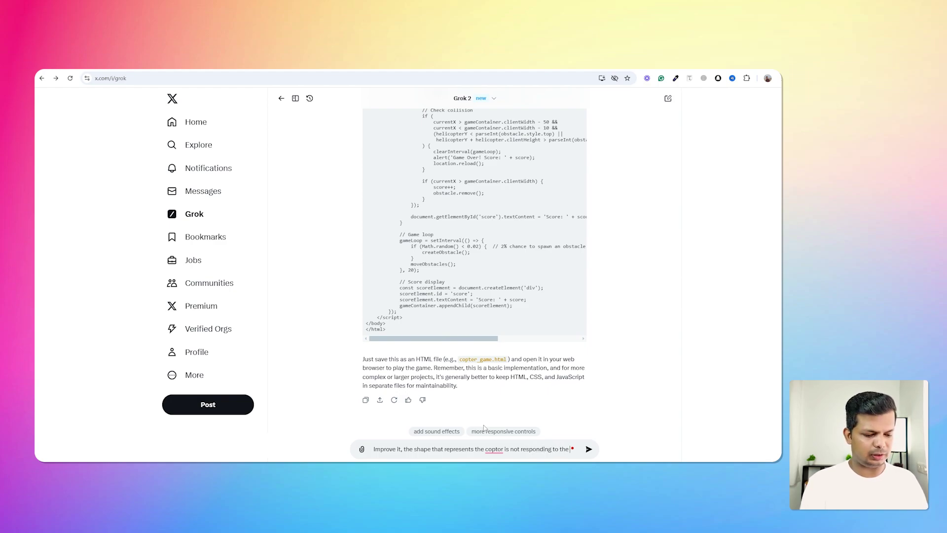
type(" mouse")
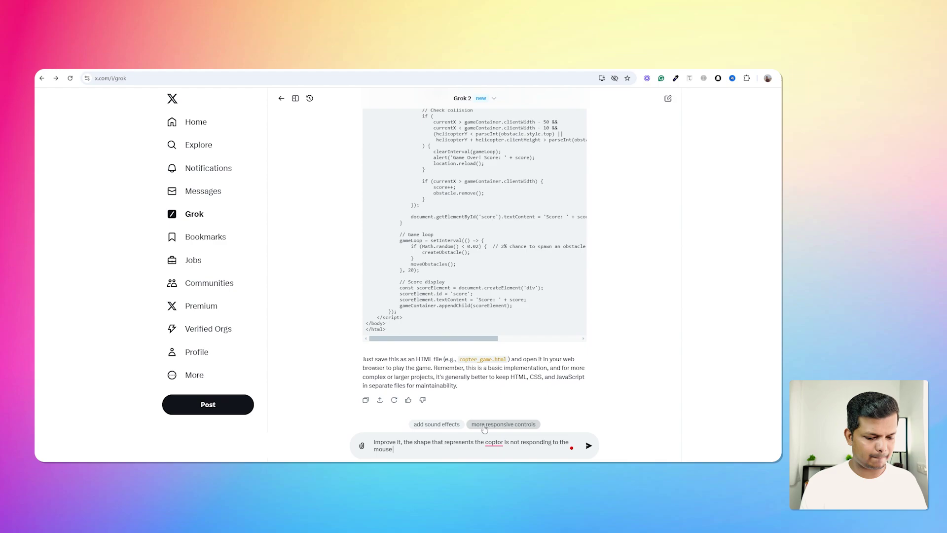
type(" clicks and the ")
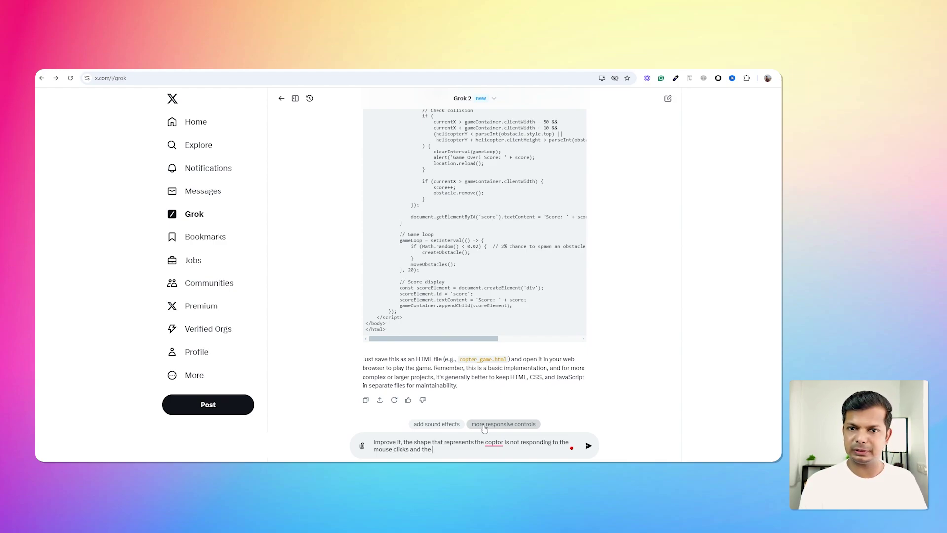
type("bu")
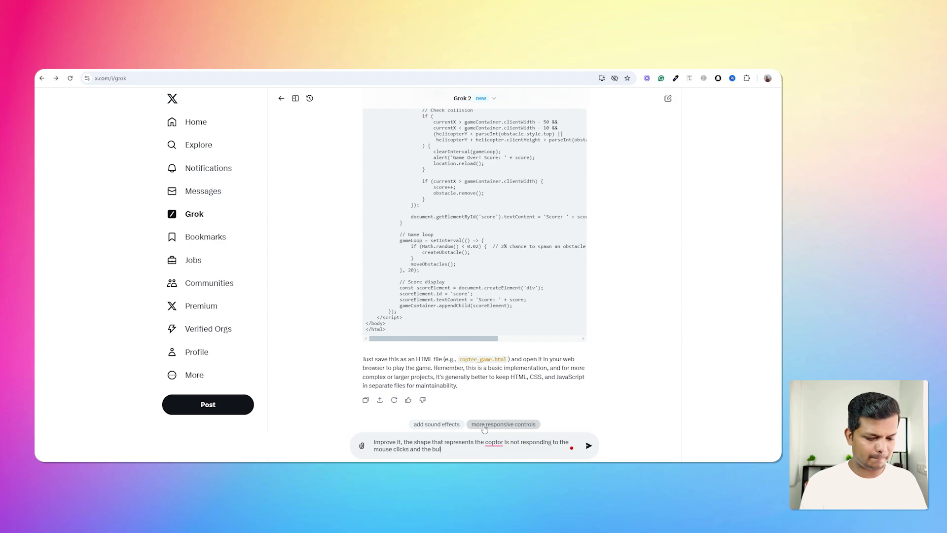
type("ilding")
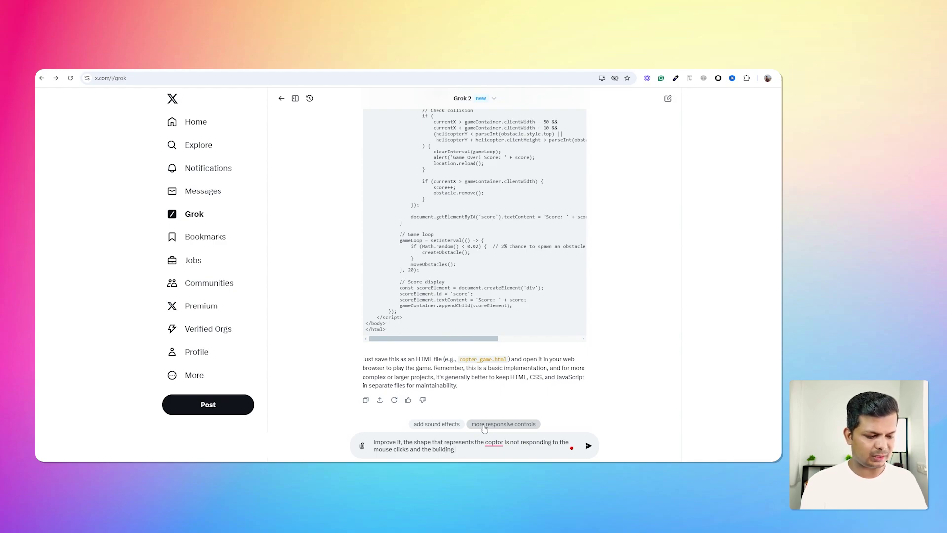
type(" are no")
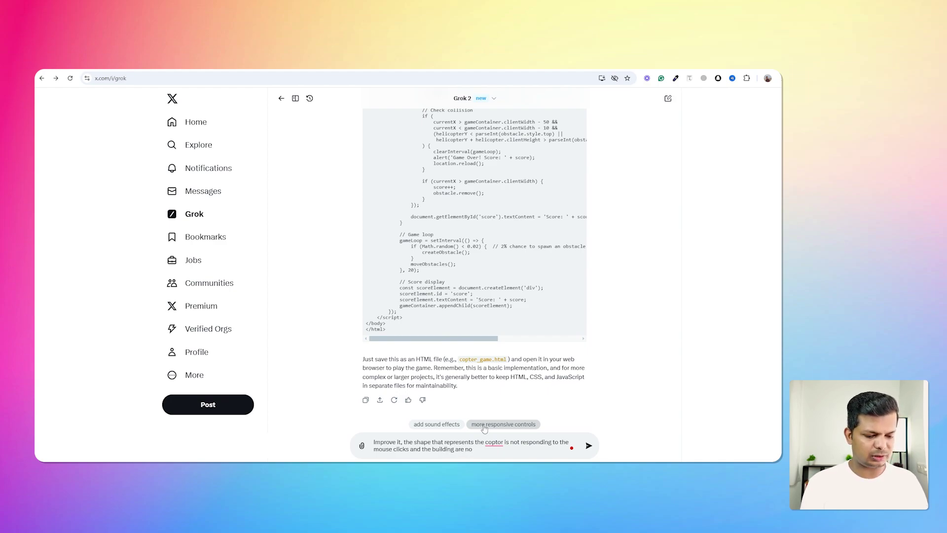
type("t arrange")
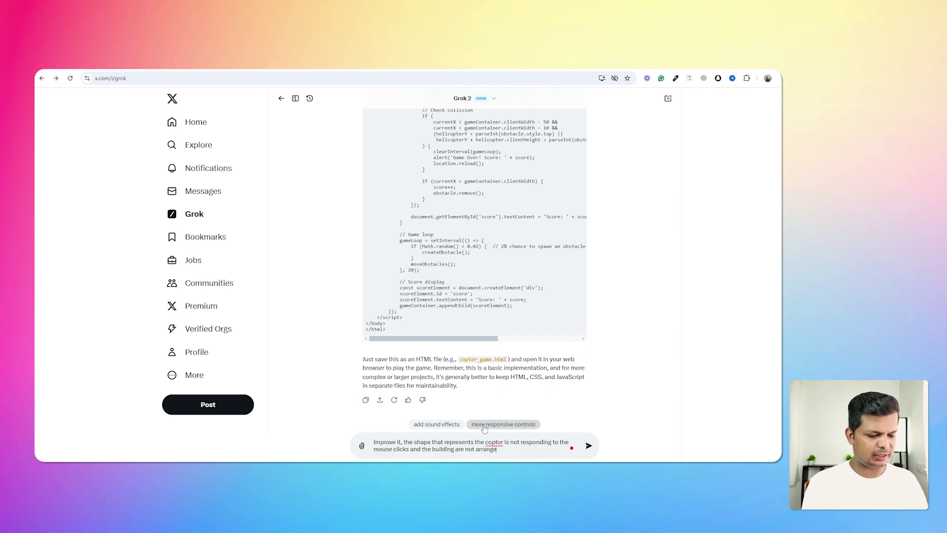
type("d in a ")
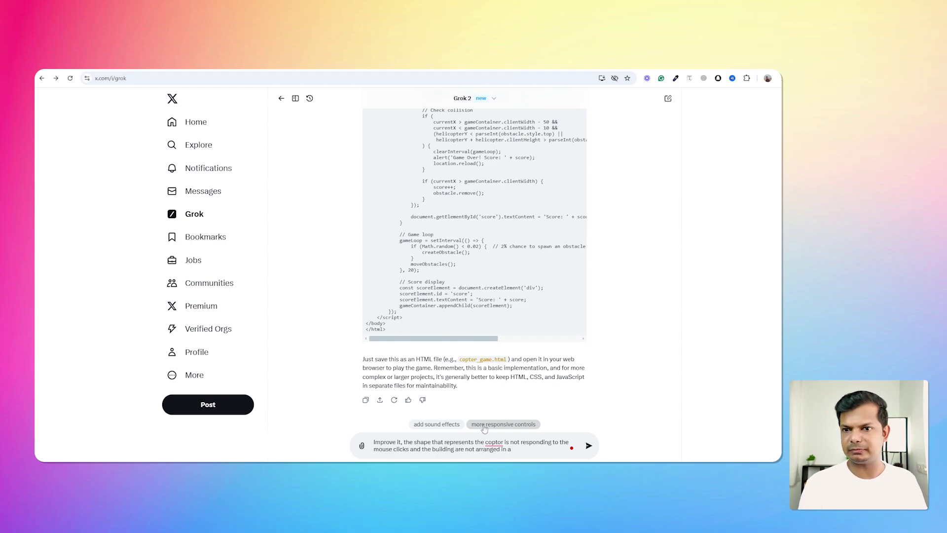
type("wa")
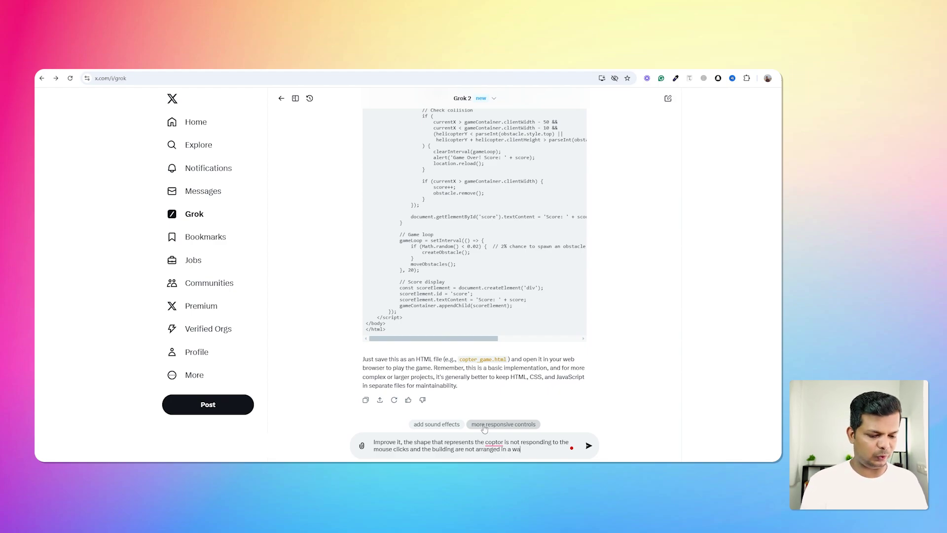
type("y for t")
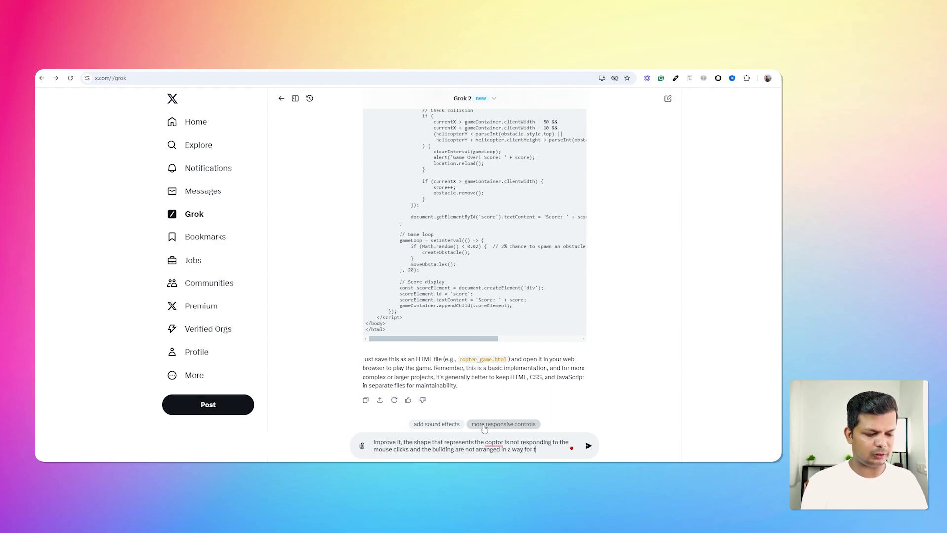
type("he copte")
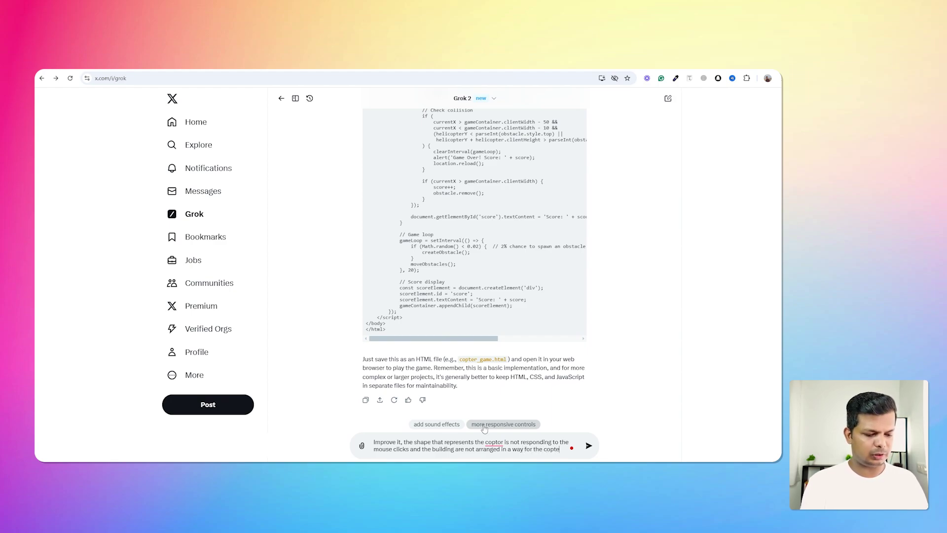
type("r to pass")
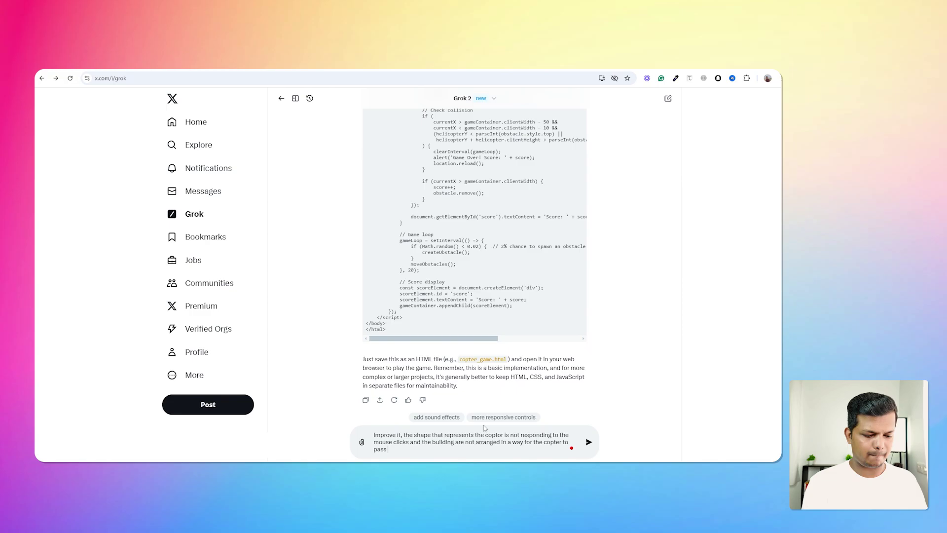
type(" through it.")
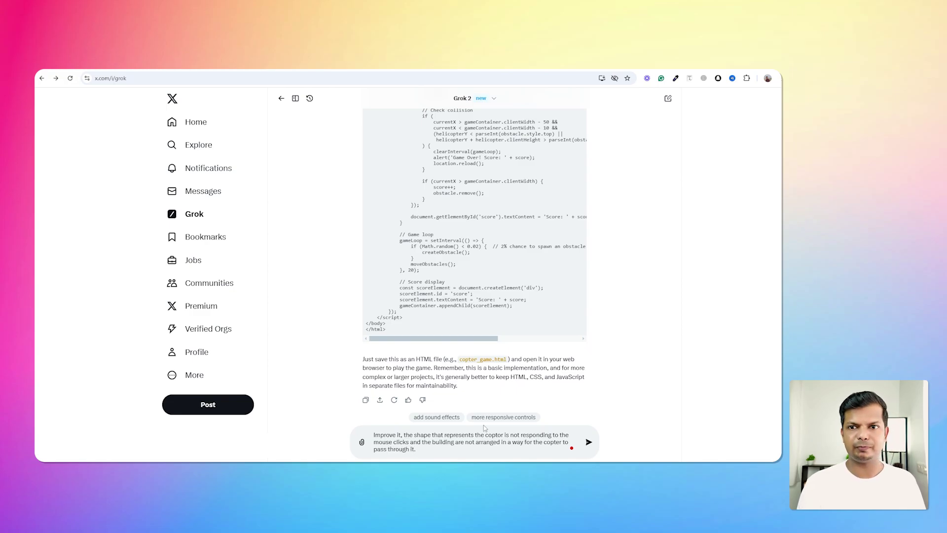
- Send the improvement request and scroll through Grok's reply with the improved copter game code
key("Return")
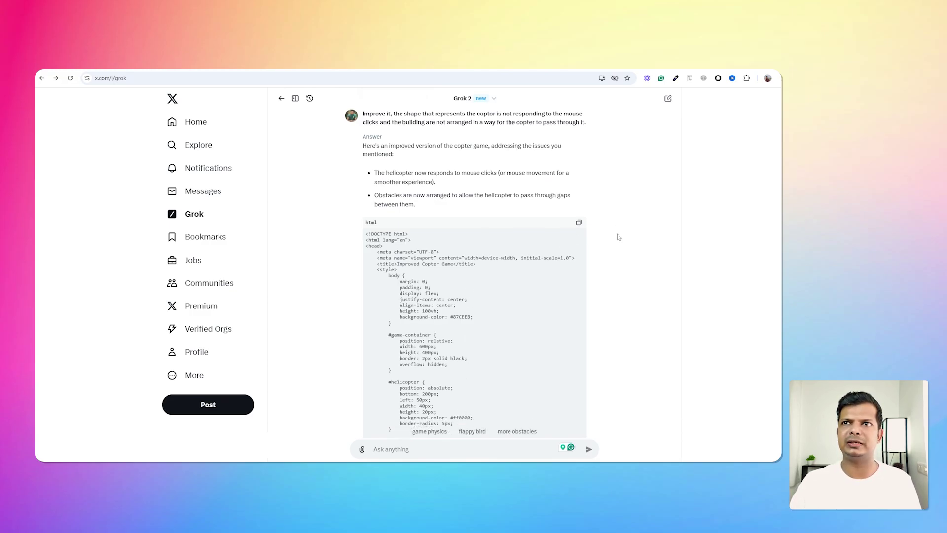
scroll(618, 237, "down", 4)
scroll(618, 237, "down", 15)
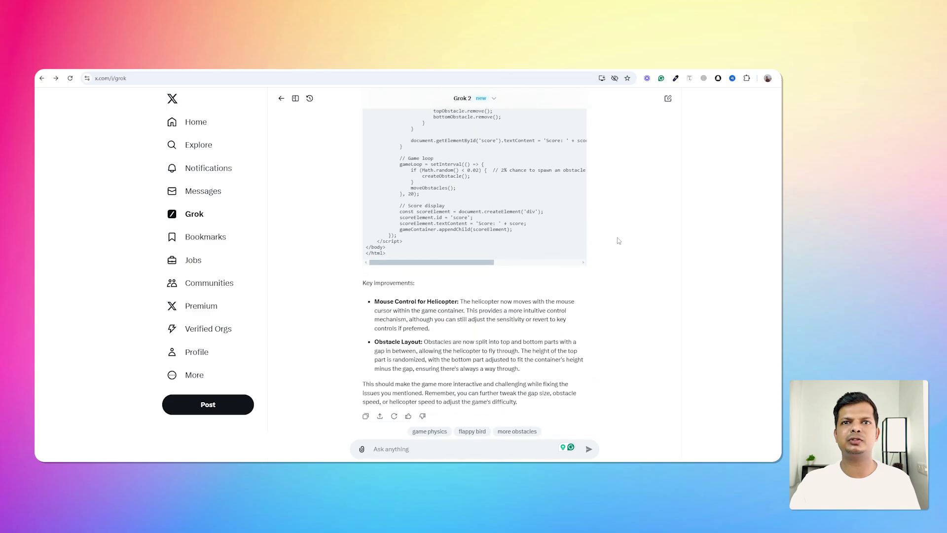
scroll(619, 242, "up", 5)
scroll(619, 242, "down", 7)
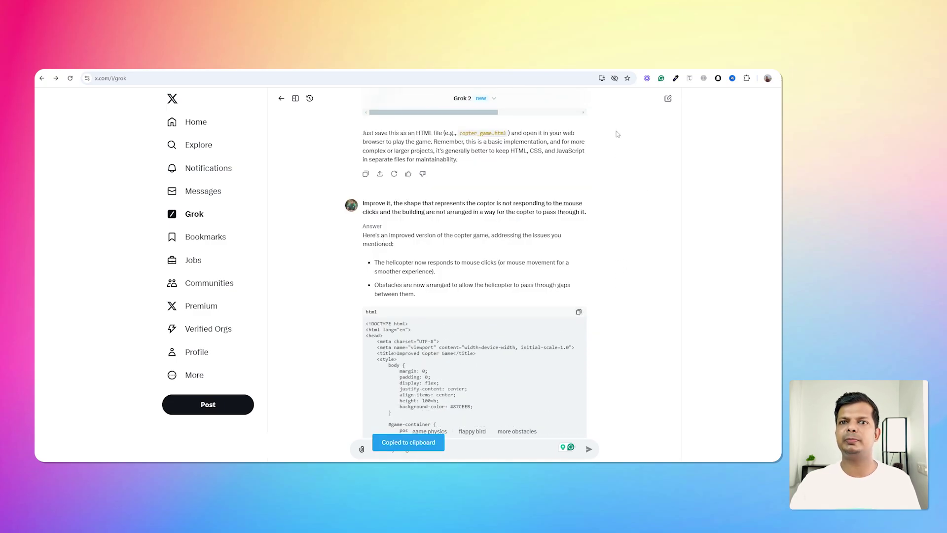
- Replace the old game code in the CodeViewIt editor with the improved copter code
left_click(671, 78)
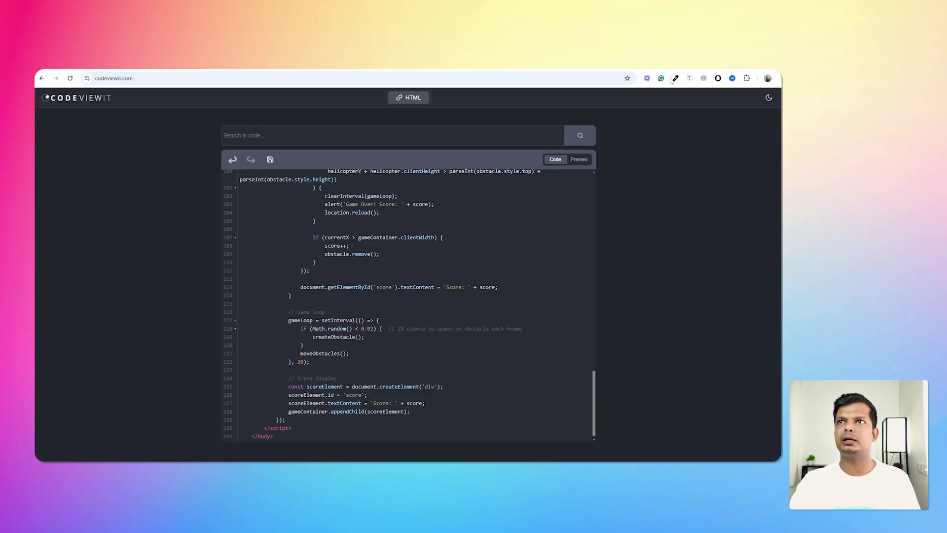
key("ctrl+a")
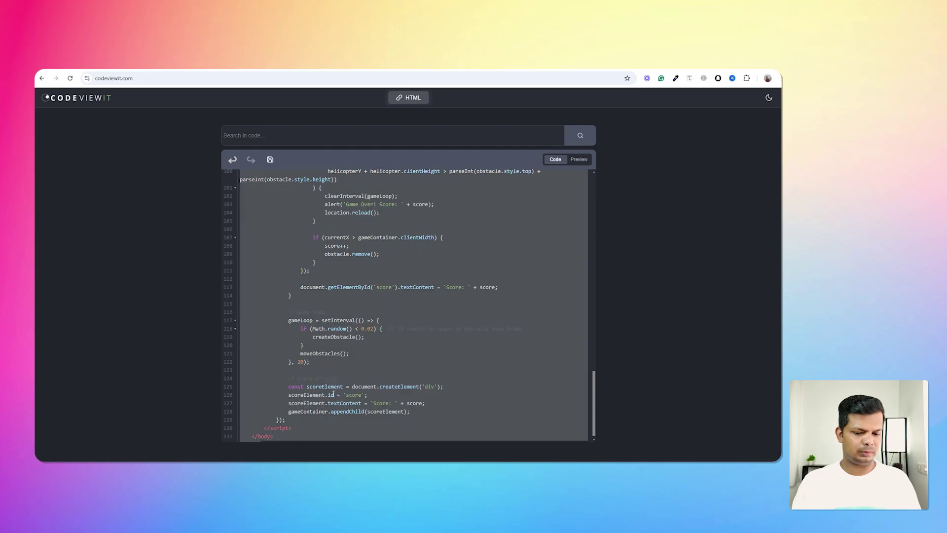
key("BackSpace")
key("ctrl+v")
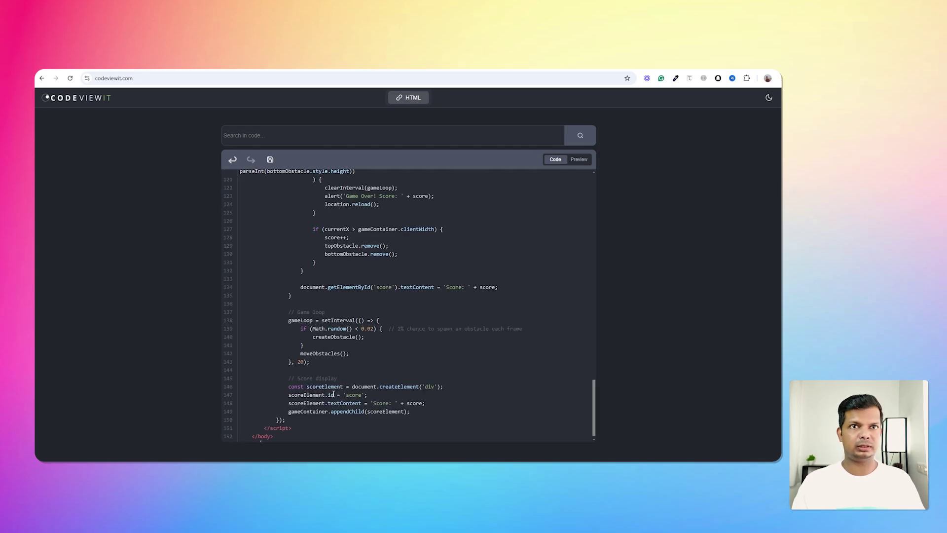
- Play the improved game in the preview twice, dismissing each Game Over alert
left_click(579, 159)
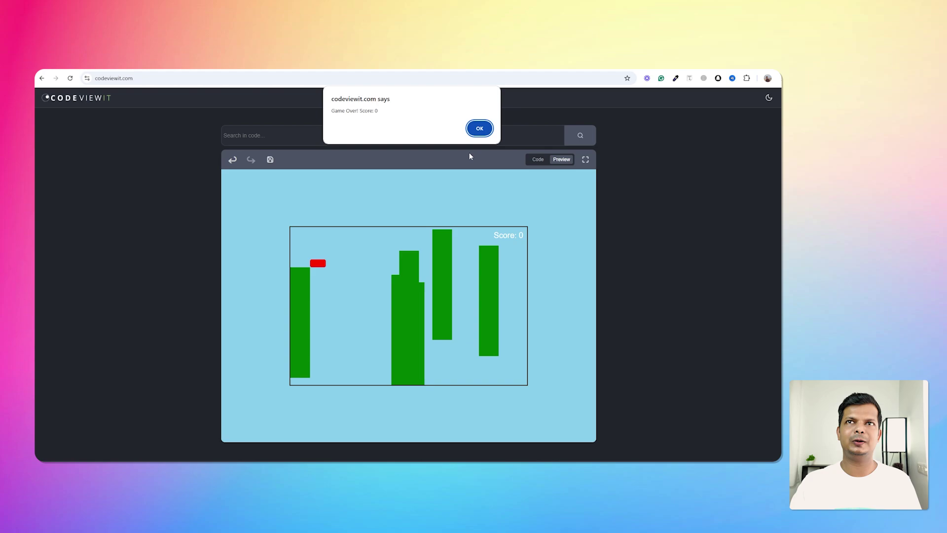
left_click(479, 129)
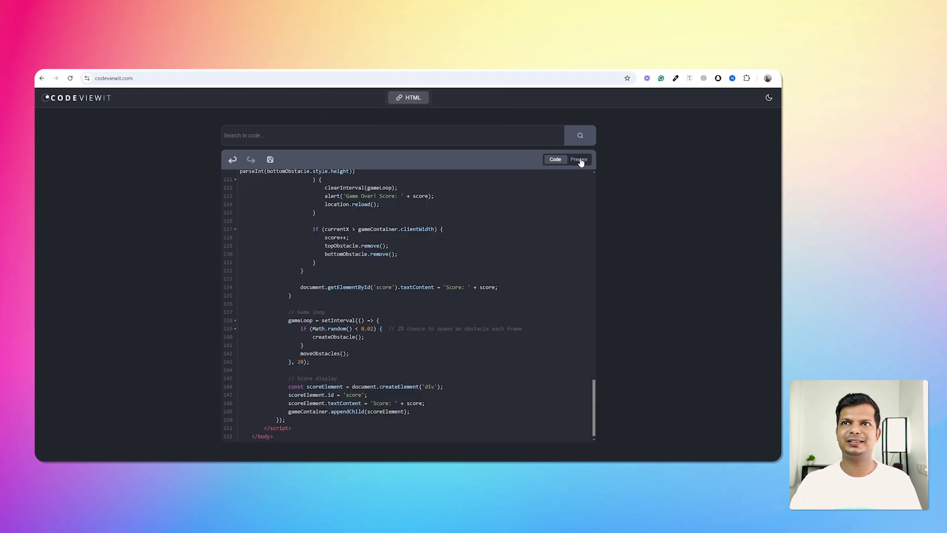
left_click(580, 160)
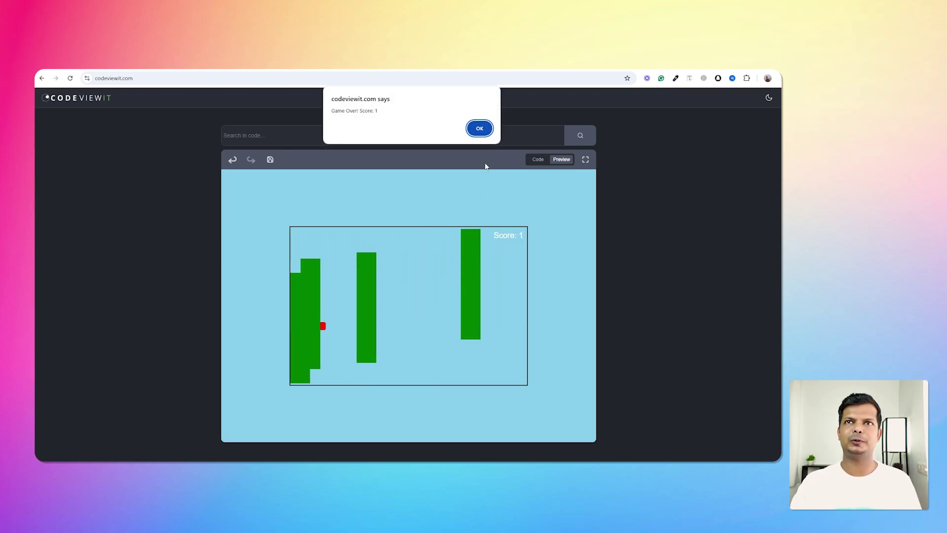
left_click(486, 128)
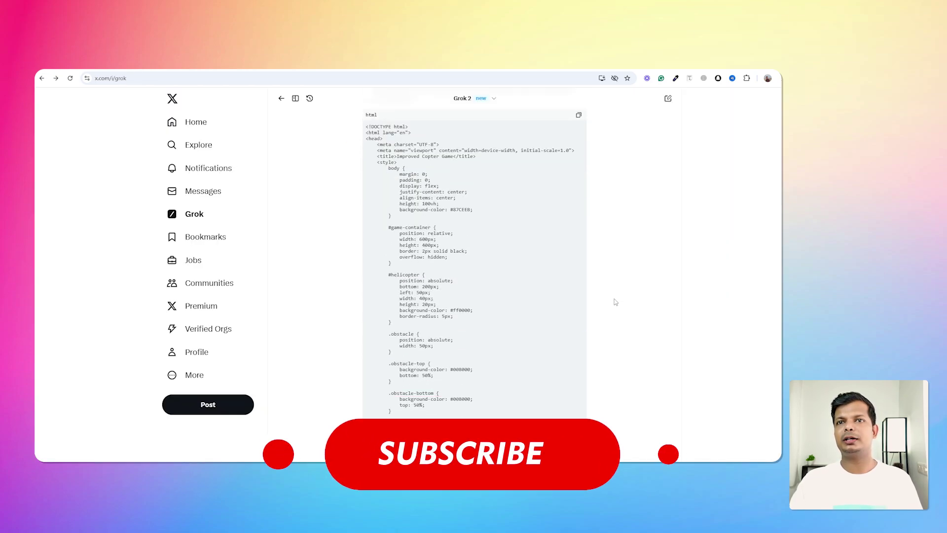
scroll(616, 299, "down", 10)
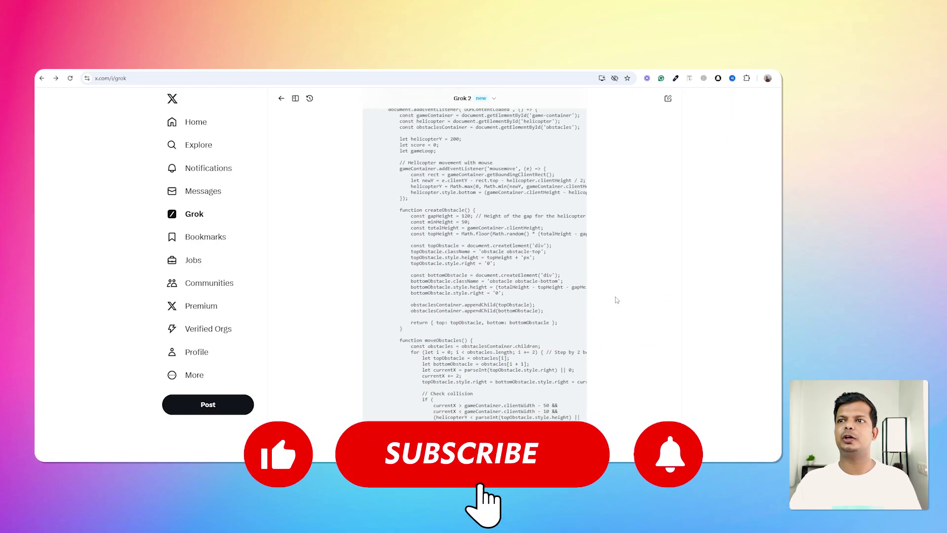
scroll(616, 300, "down", 5)
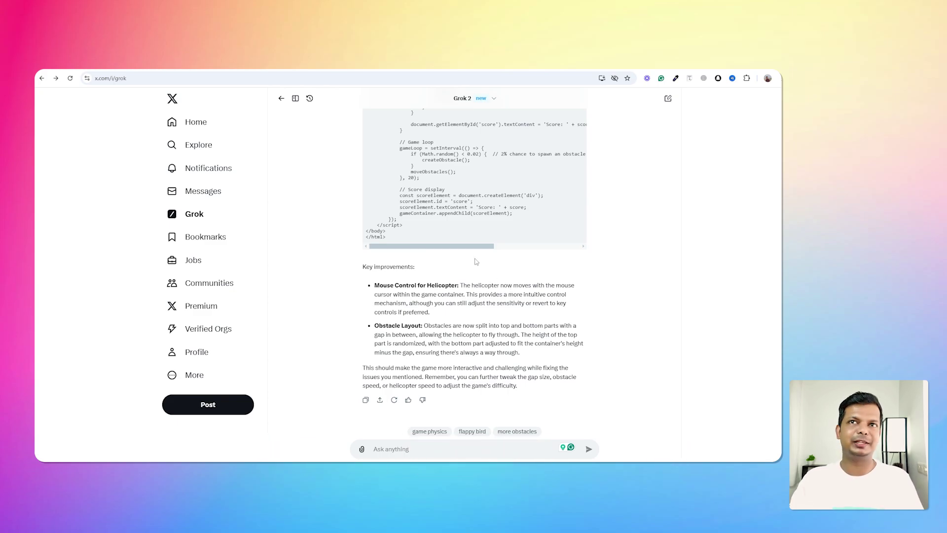
scroll(504, 228, "up", 20)
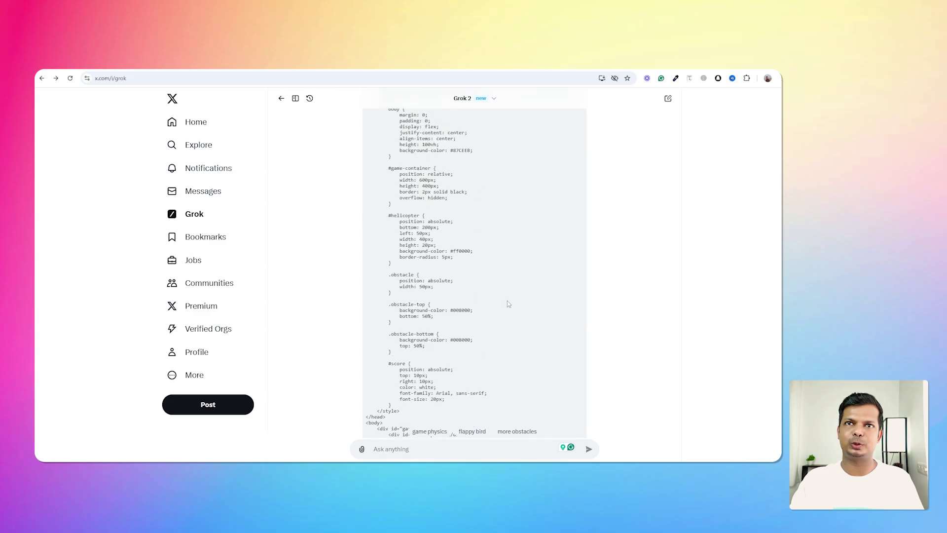
scroll(507, 301, "up", 3)
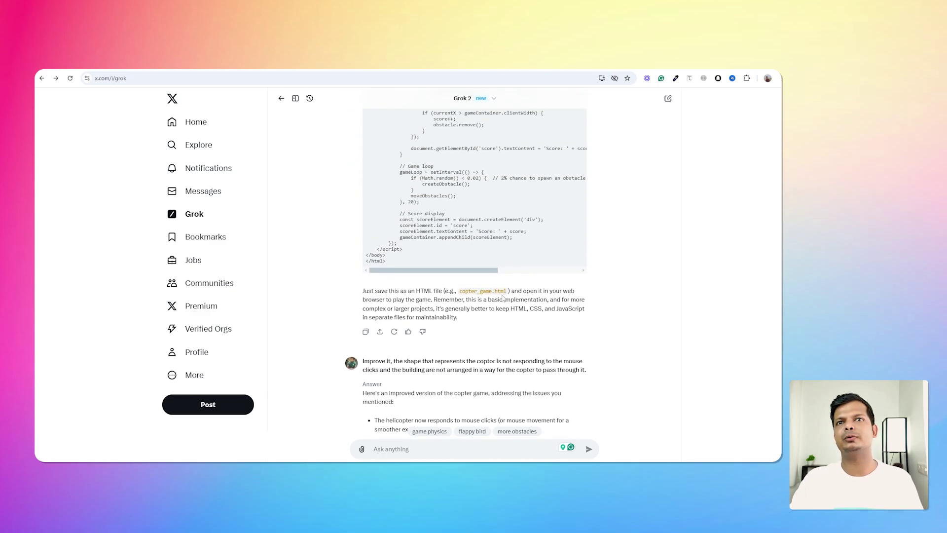
scroll(516, 281, "down", 20)
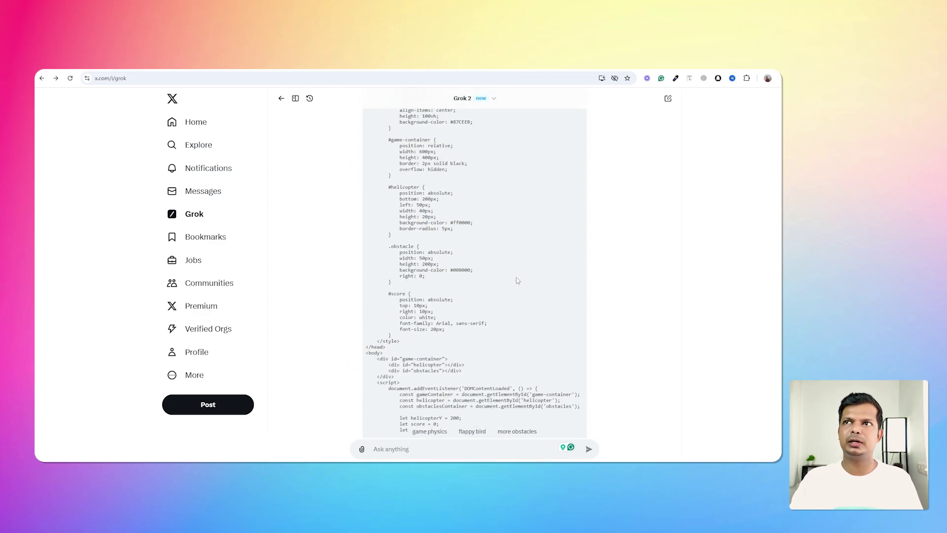
scroll(516, 281, "up", 5)
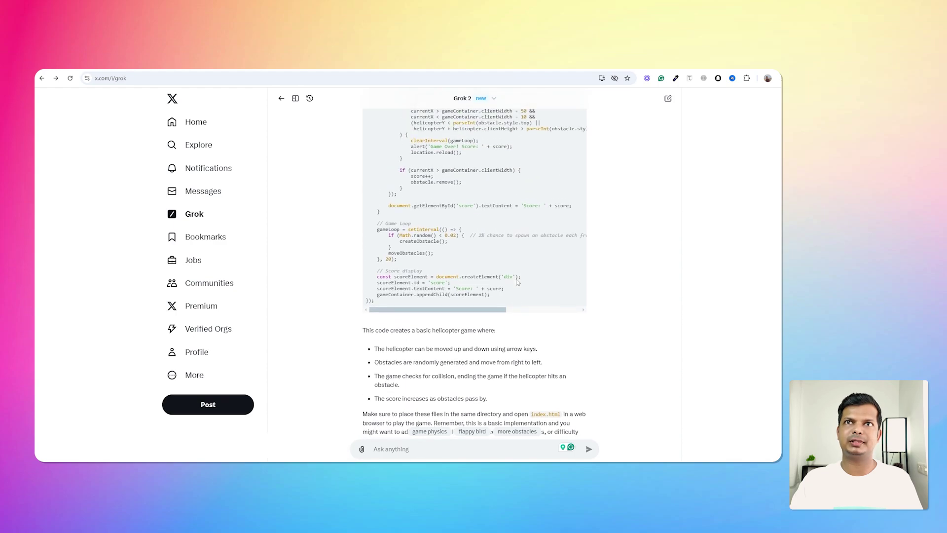
scroll(527, 278, "up", 7)
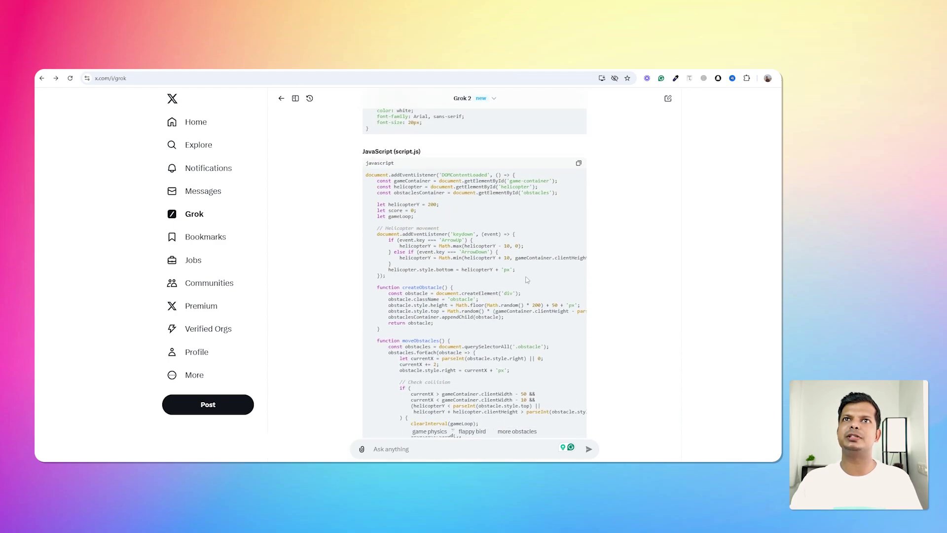